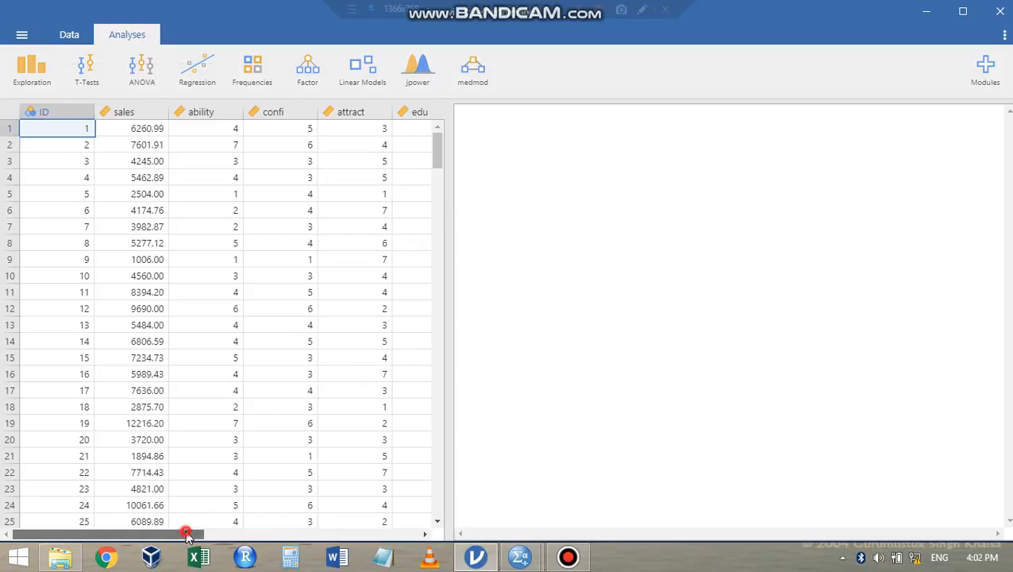
Examine the sales, ability, confi, attract, edu and hours columns of the dataset.
drag(185, 534, 221, 533)
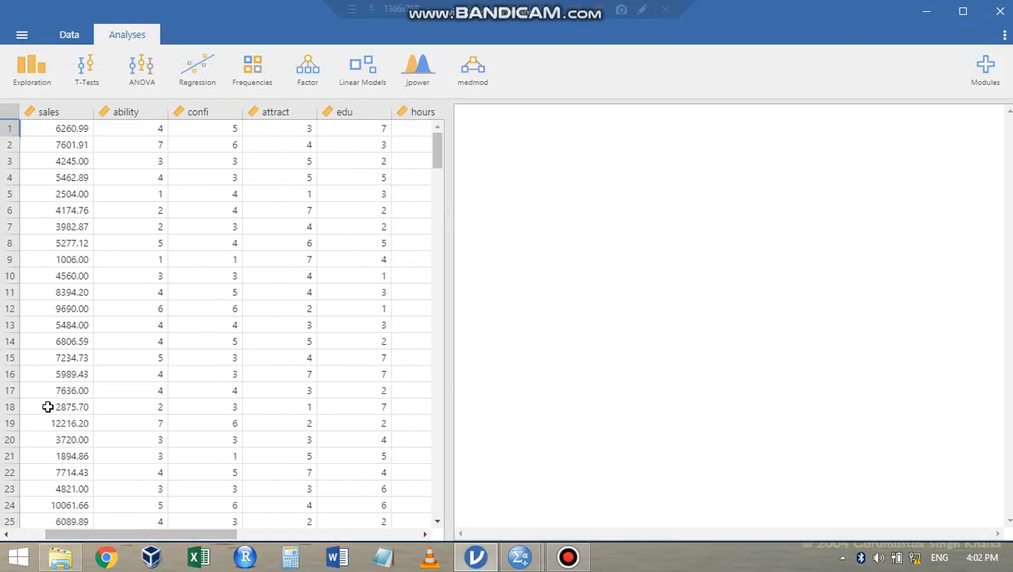
scroll(60, 352, down, 10)
scroll(60, 351, up, 10)
click(412, 144)
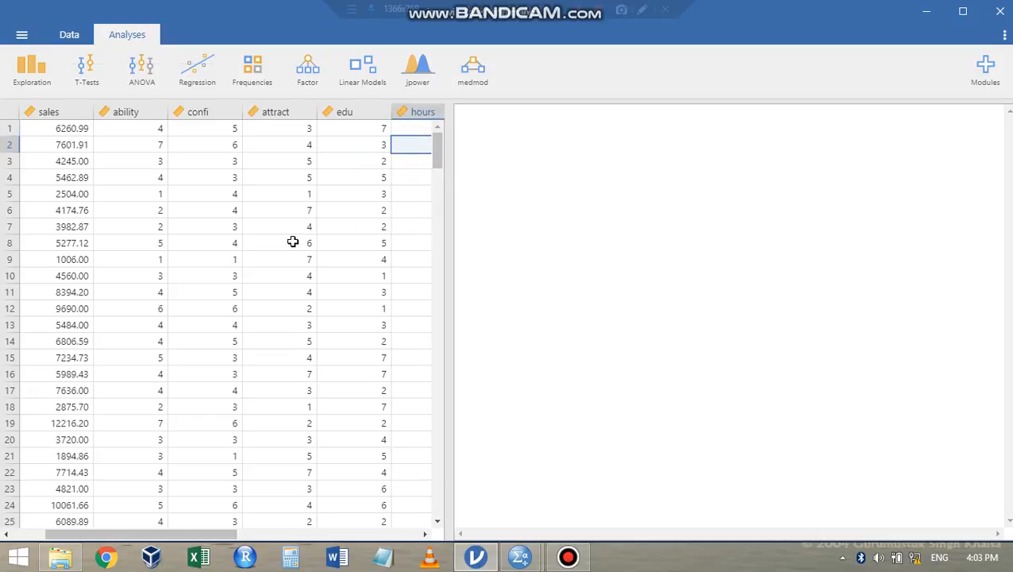
click(140, 128)
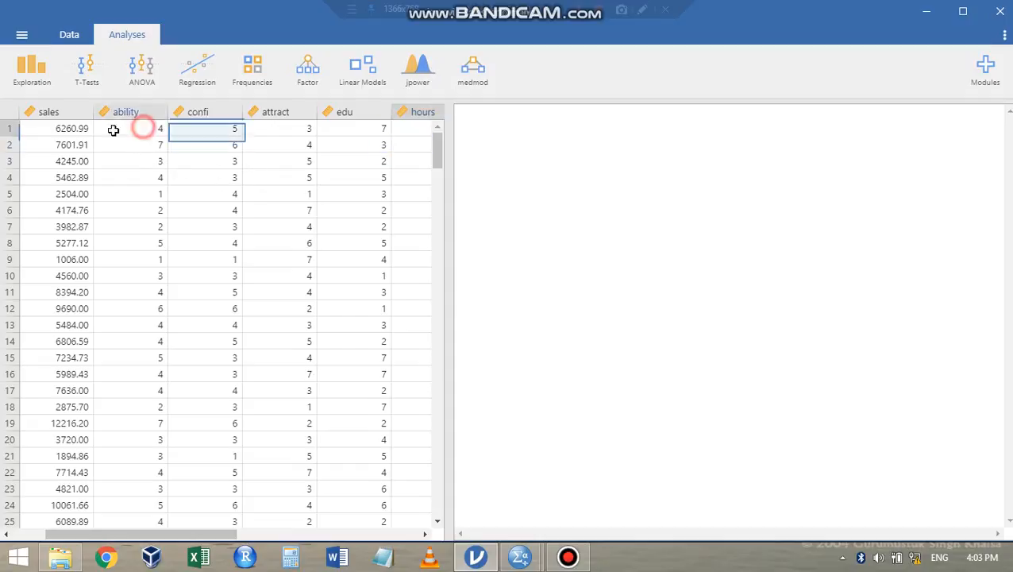
click(68, 129)
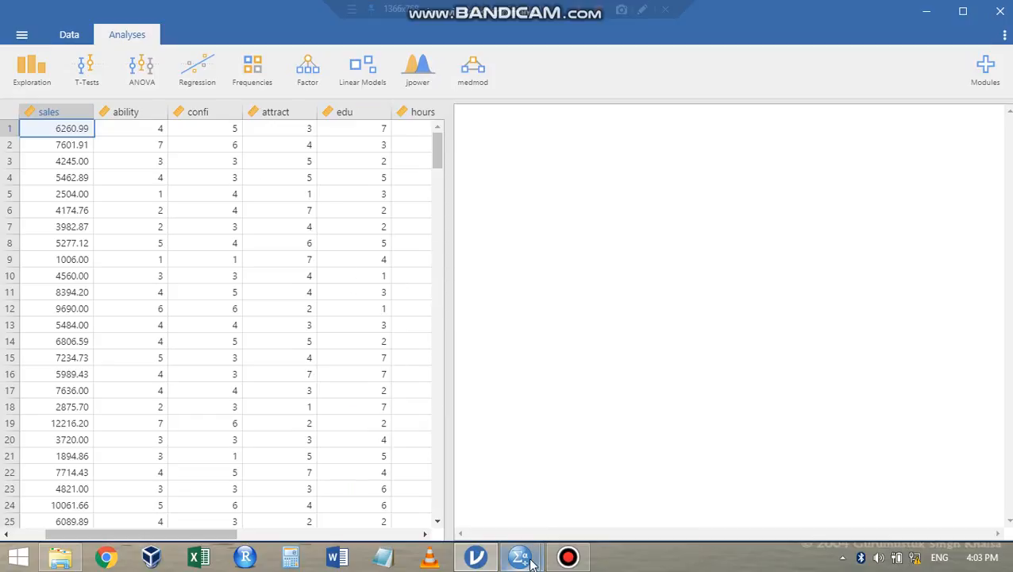
Switch to the SPSS Data Editor and open the PROCESS regression procedure, not the v3.0 one, with model number 1.
mouse_move(531, 561)
click(577, 479)
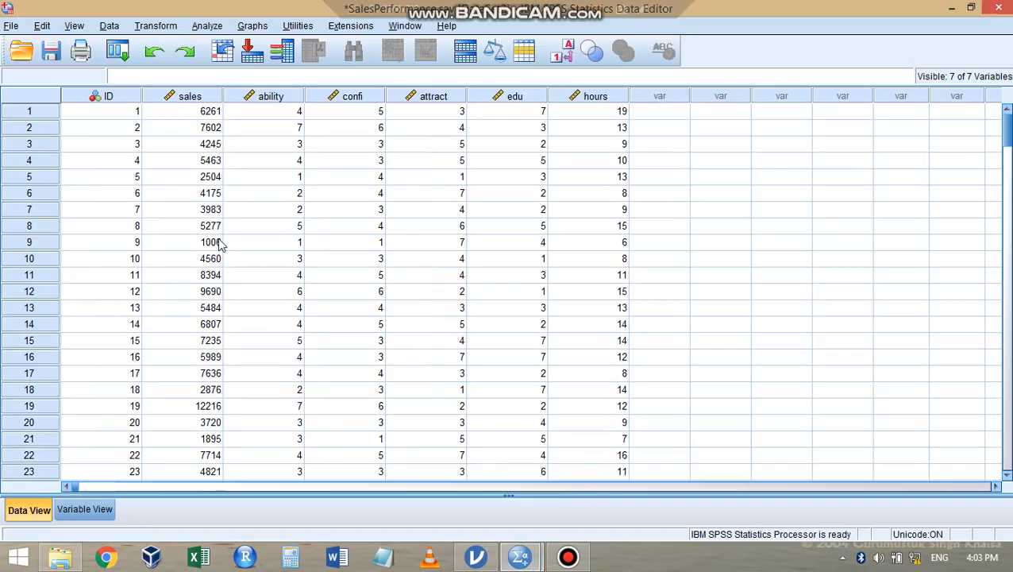
click(205, 26)
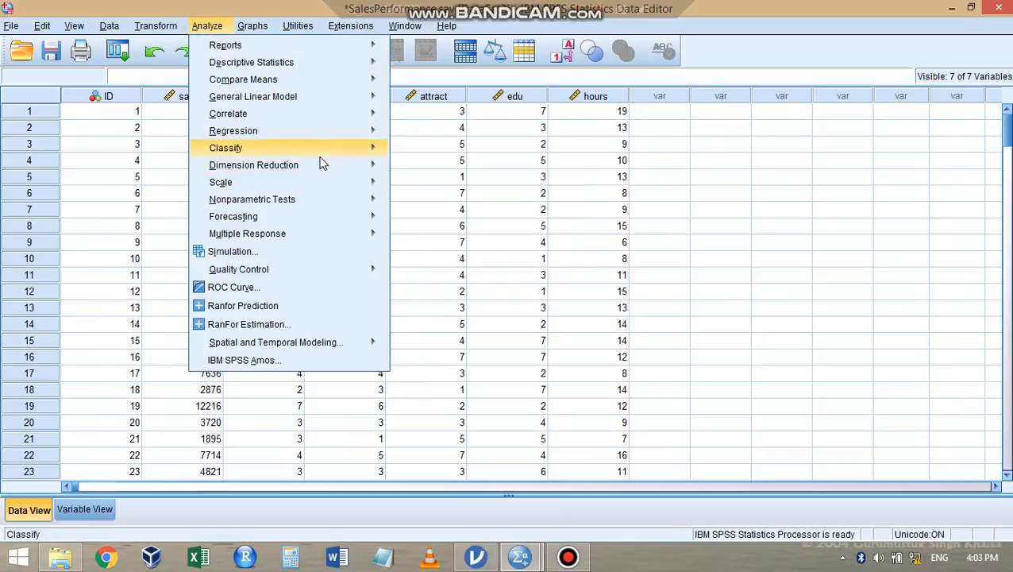
mouse_move(315, 132)
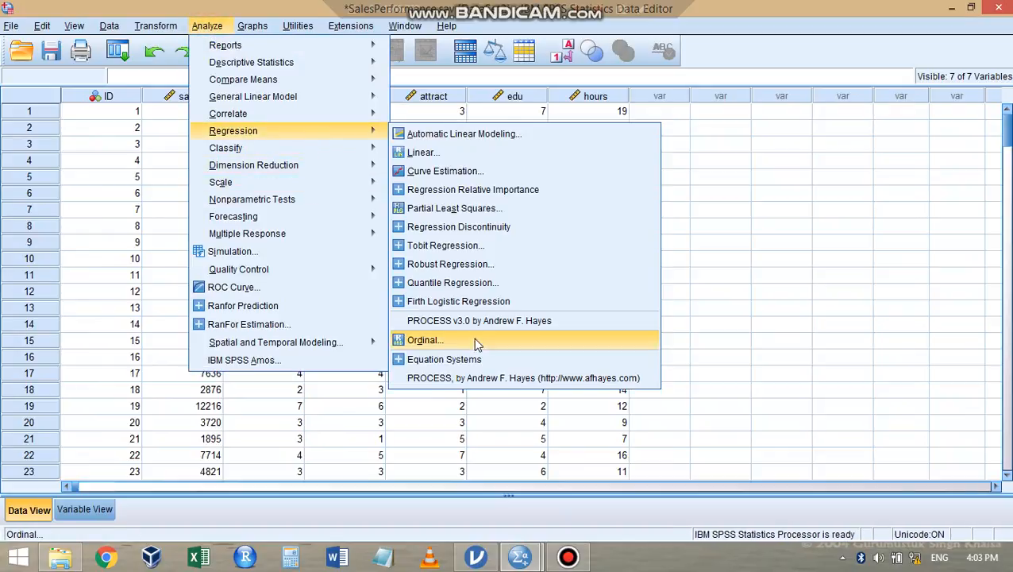
click(461, 378)
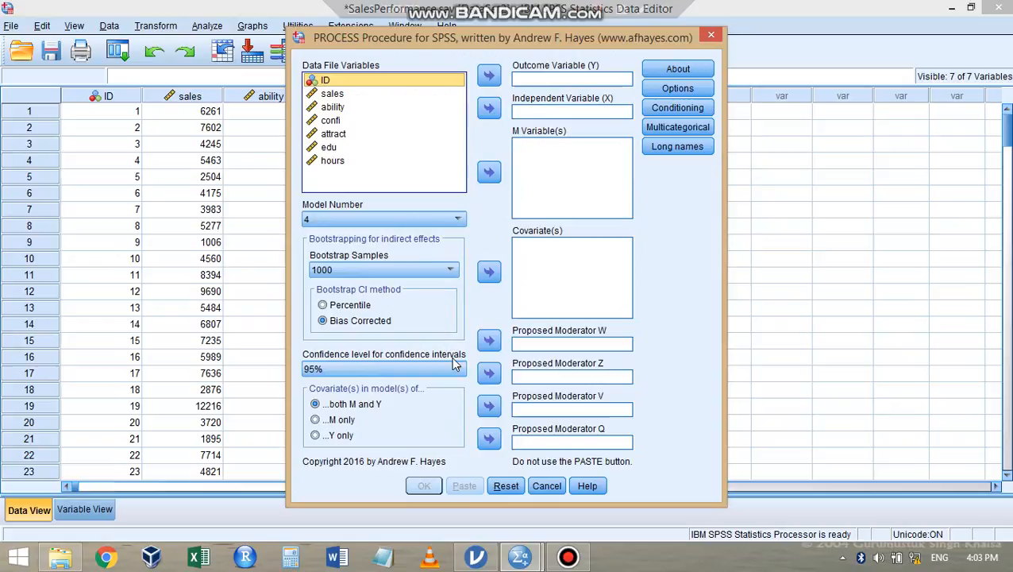
click(377, 222)
click(354, 237)
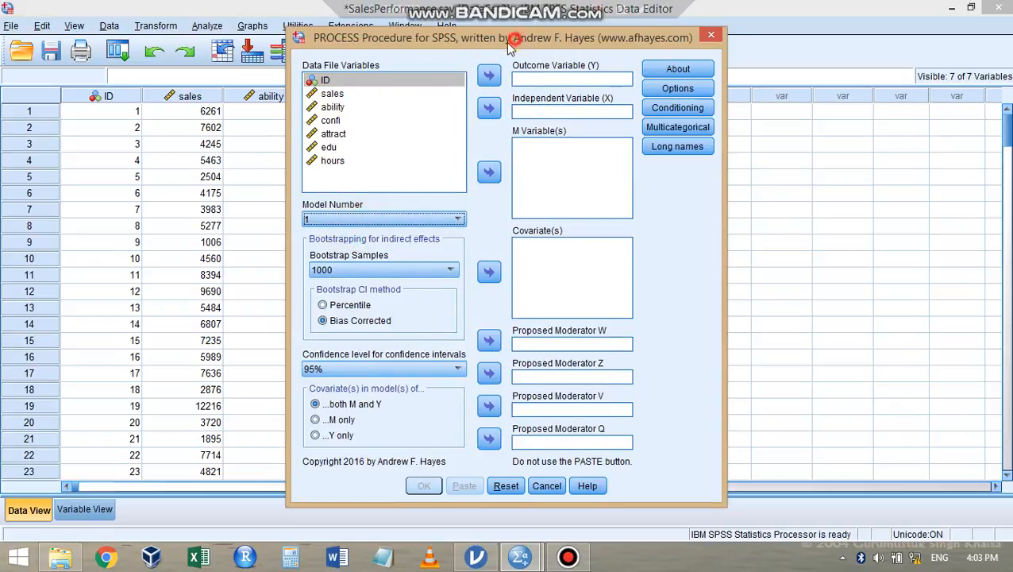
drag(519, 40, 492, 48)
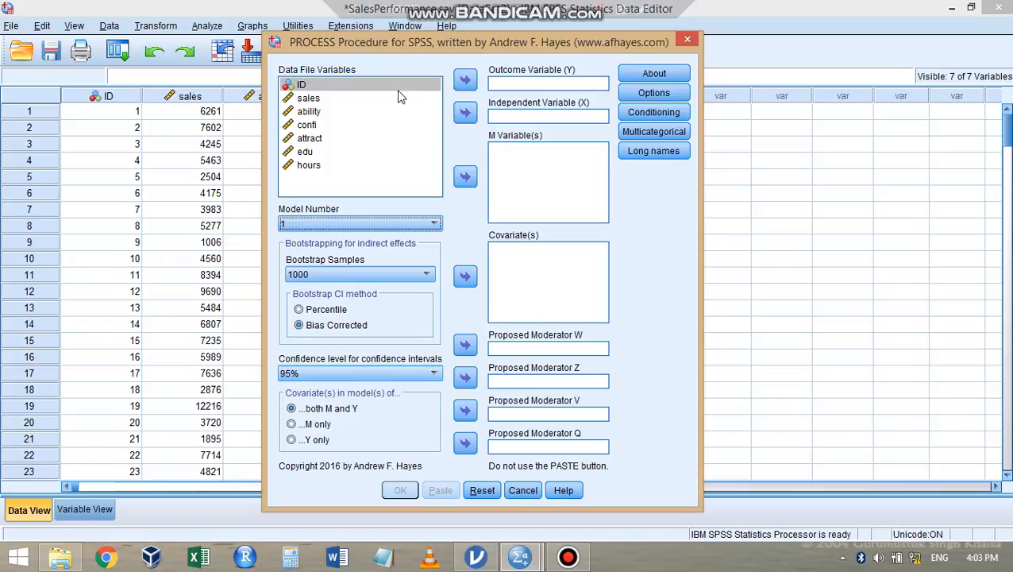
Assign sales as the outcome variable, ability as the independent variable and edu as the M variable.
click(308, 99)
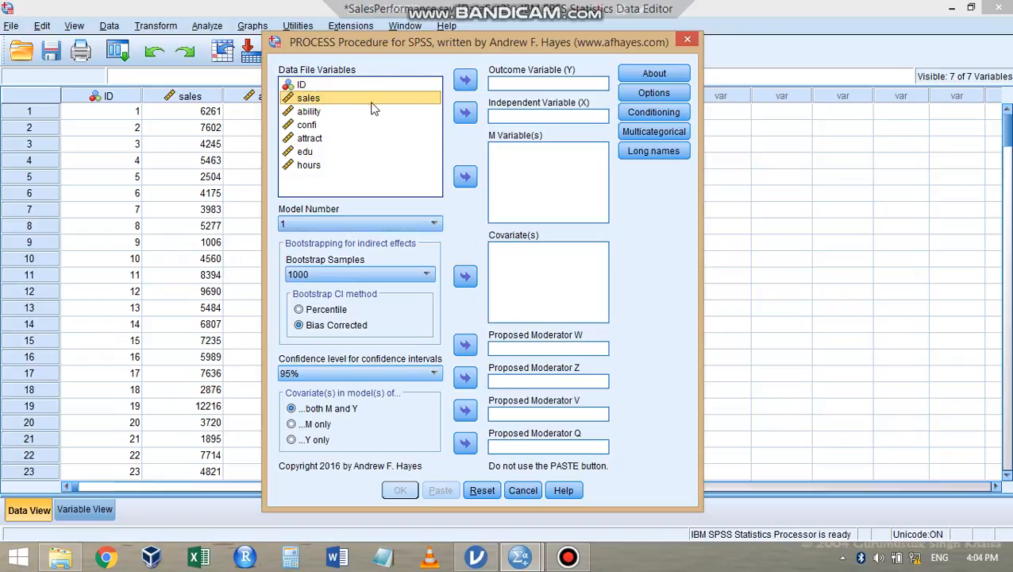
click(465, 81)
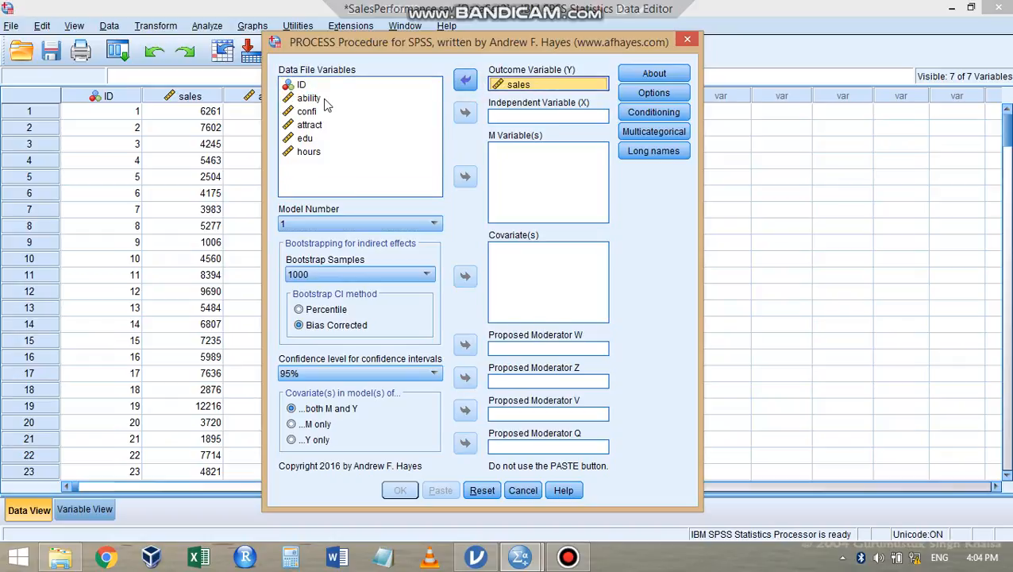
click(322, 99)
click(465, 112)
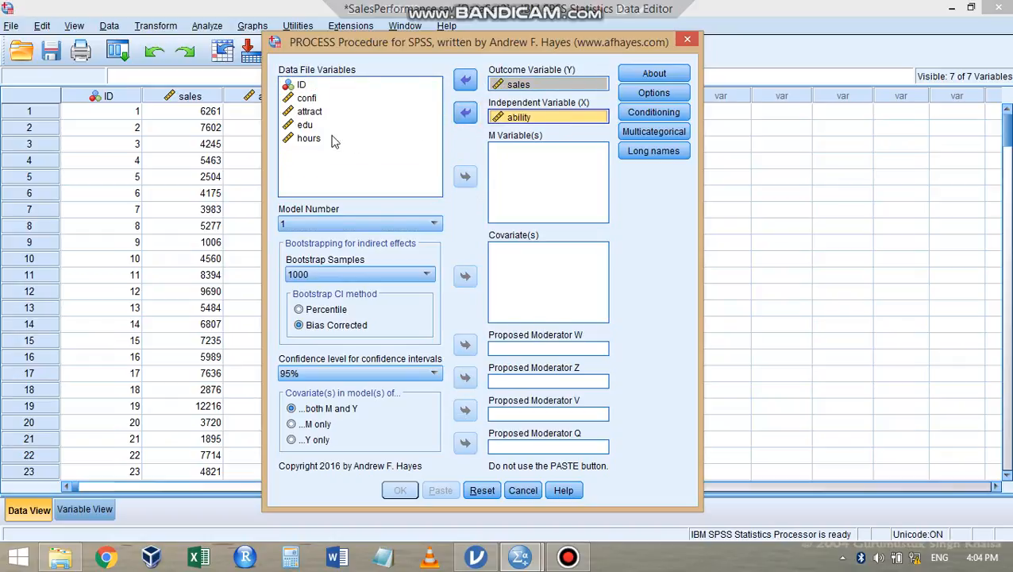
click(307, 126)
click(465, 176)
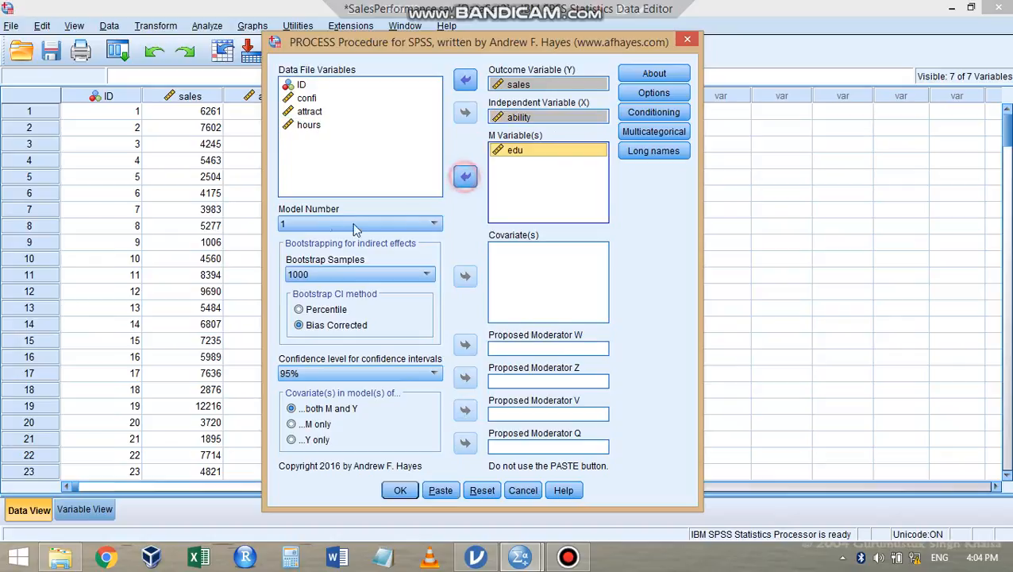
Set the decimal places in the output to 2 and run the PROCESS analysis.
click(654, 92)
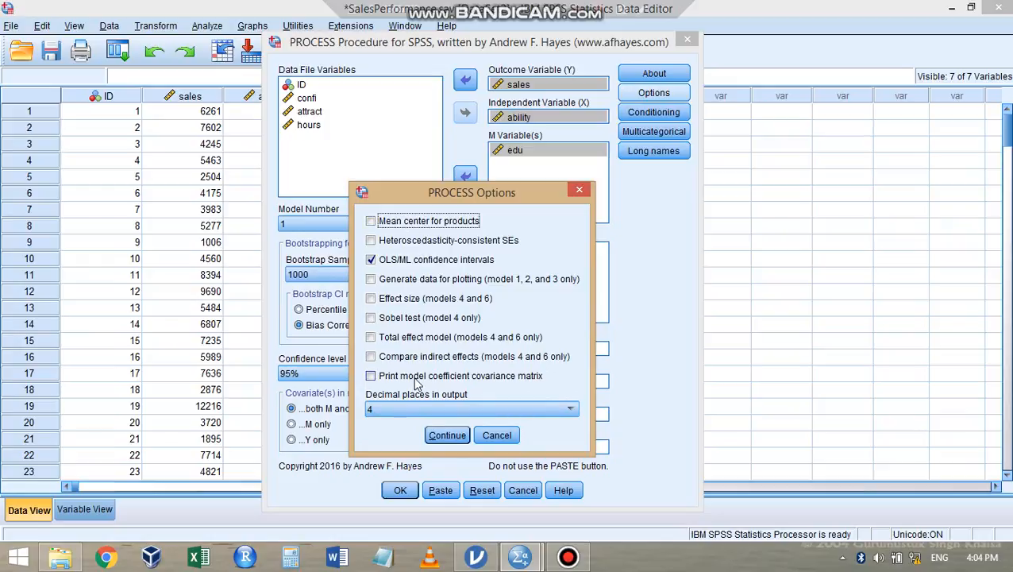
click(395, 410)
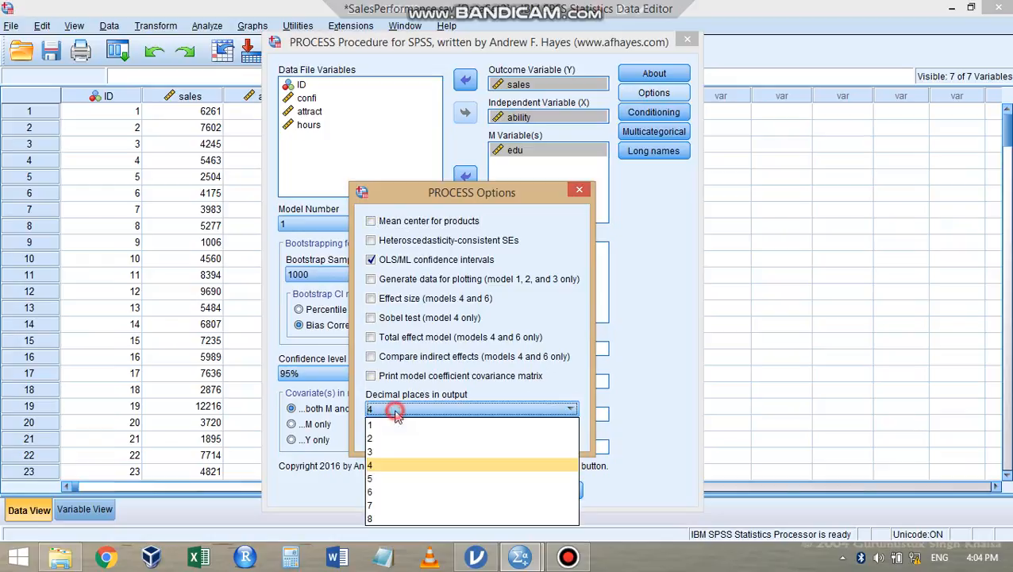
click(389, 439)
click(443, 435)
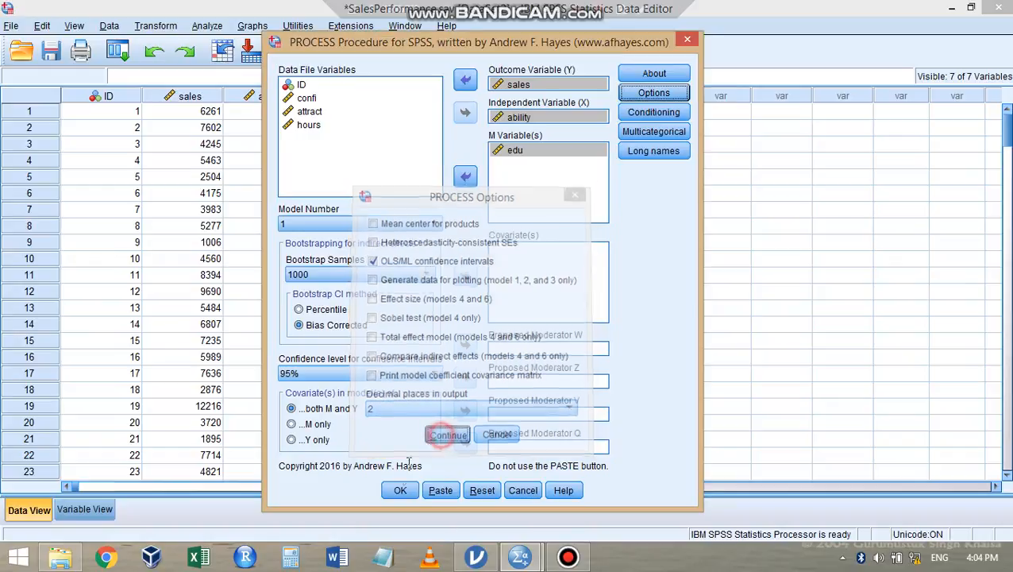
click(401, 492)
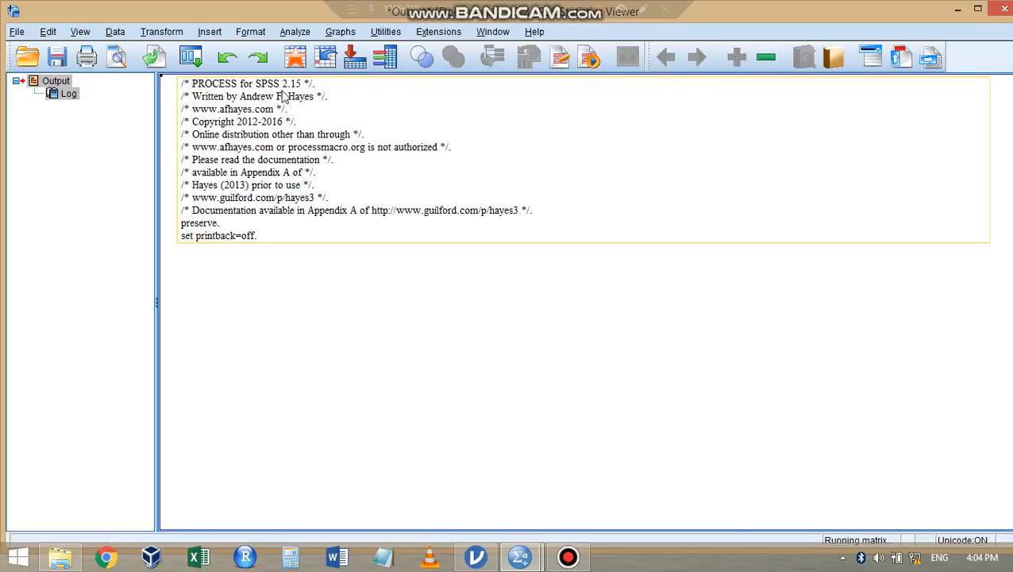
click(351, 122)
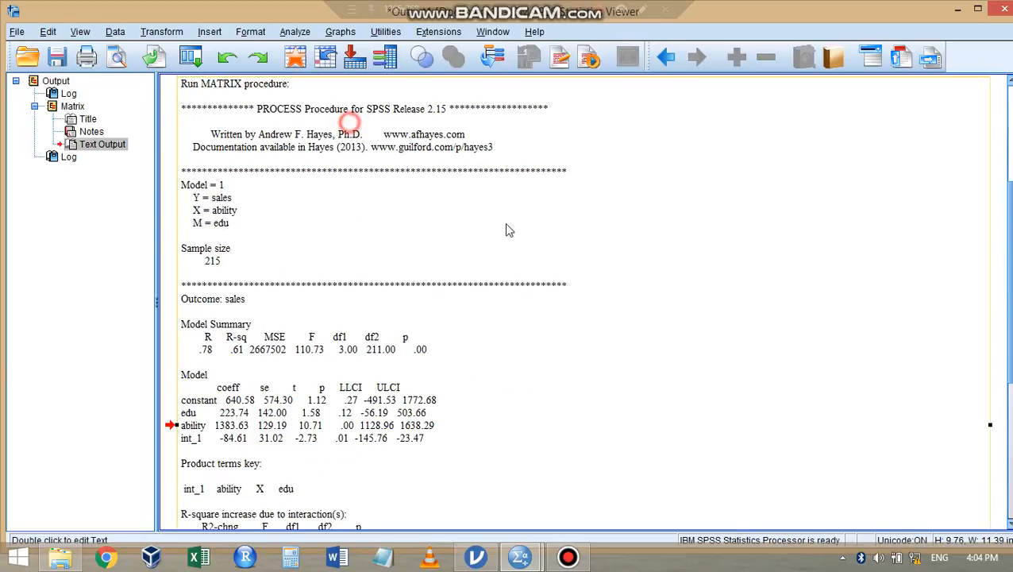
Edit the text output with extra spaces so the Model table's headings and rows line up in columns.
scroll(485, 221, down, 3)
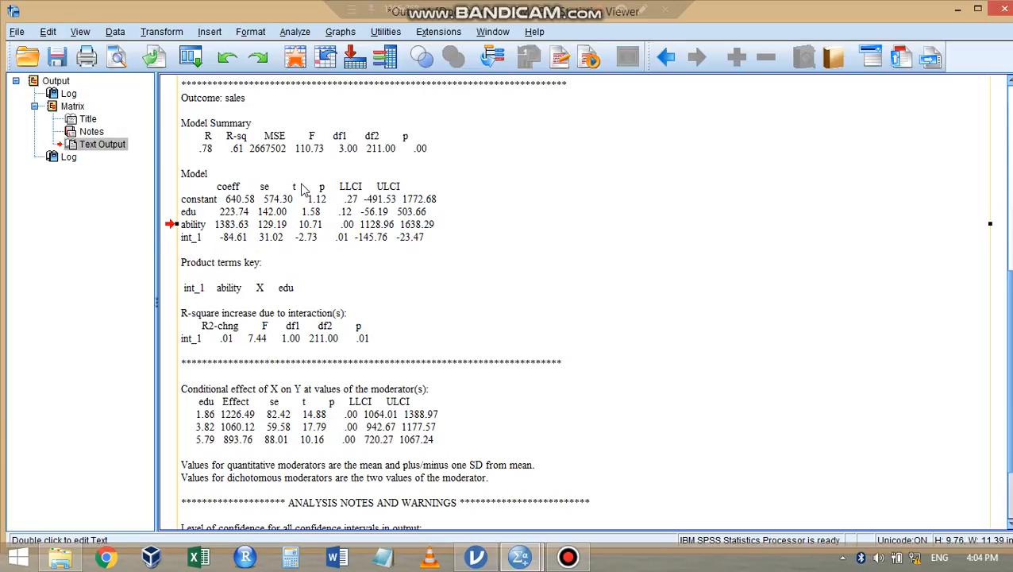
double_click(237, 200)
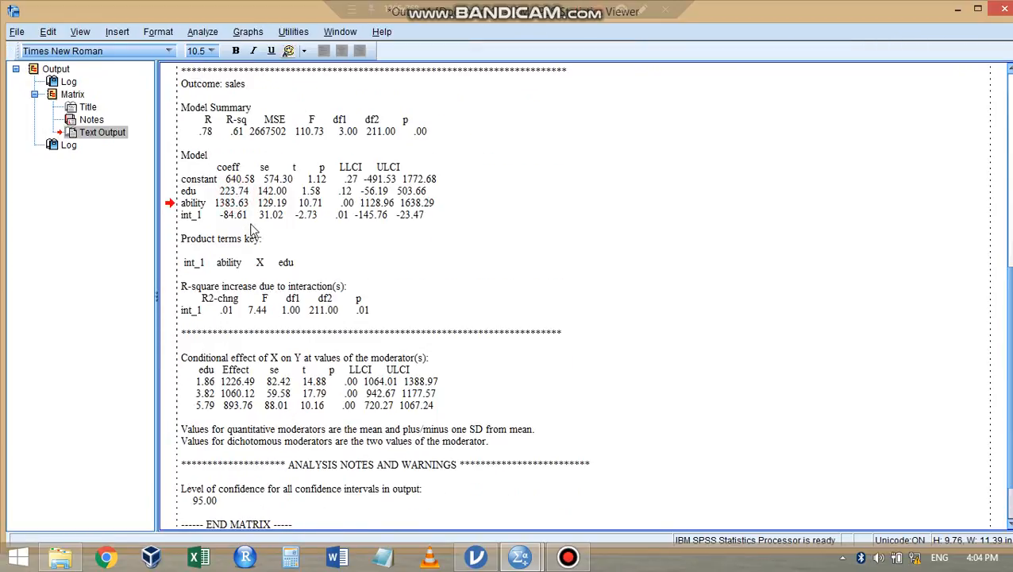
click(218, 166)
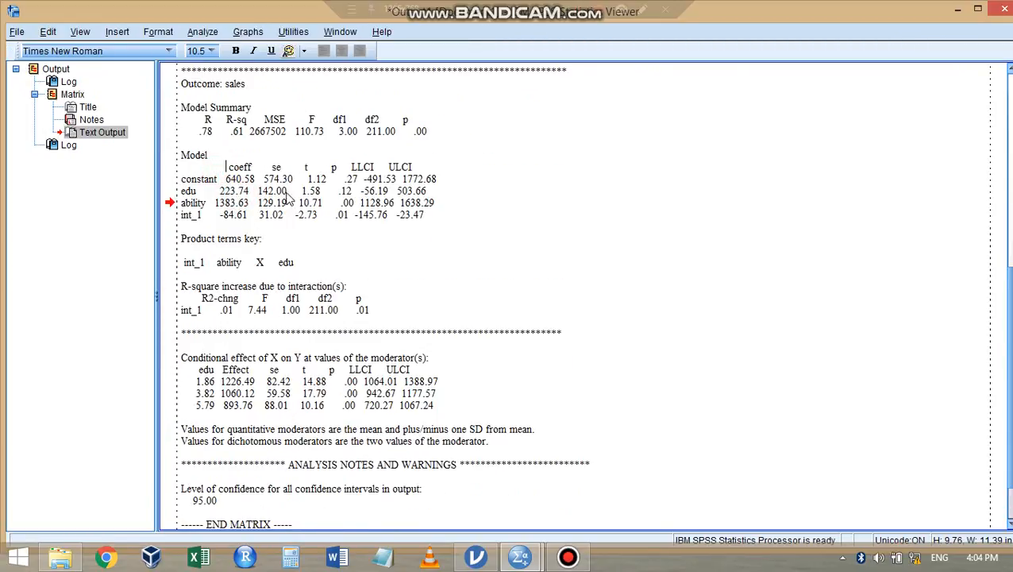
click(213, 196)
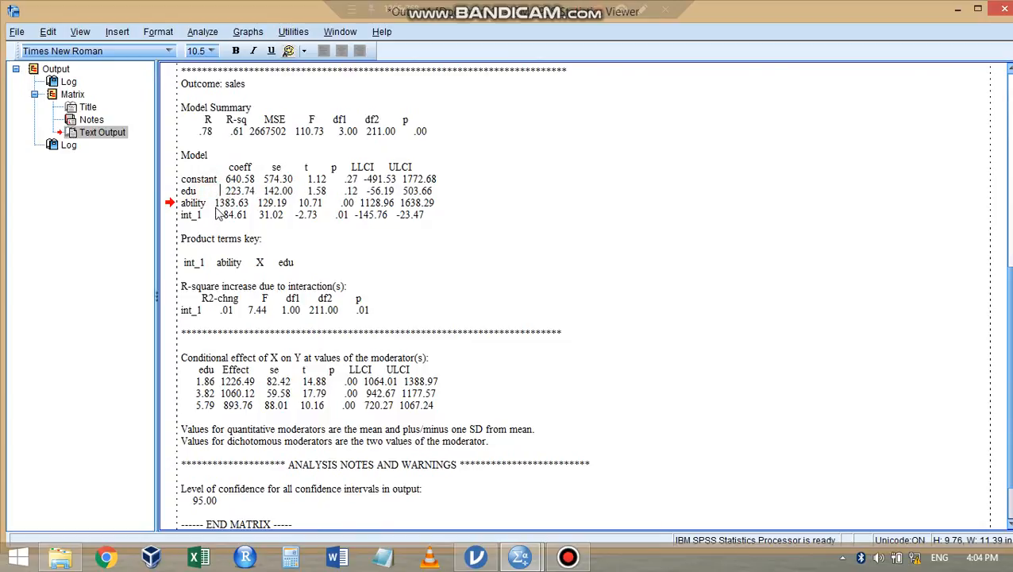
click(211, 205)
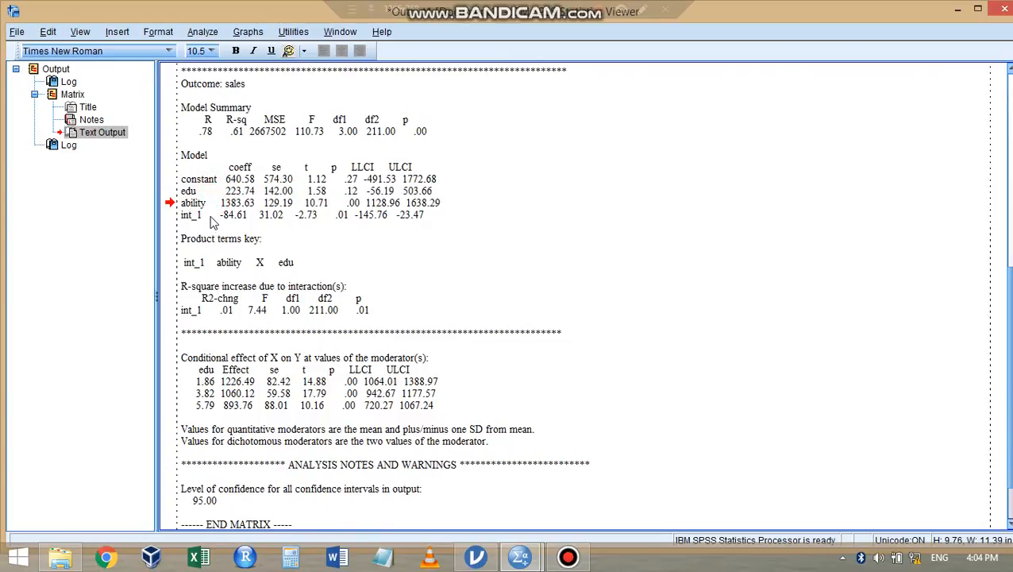
click(213, 218)
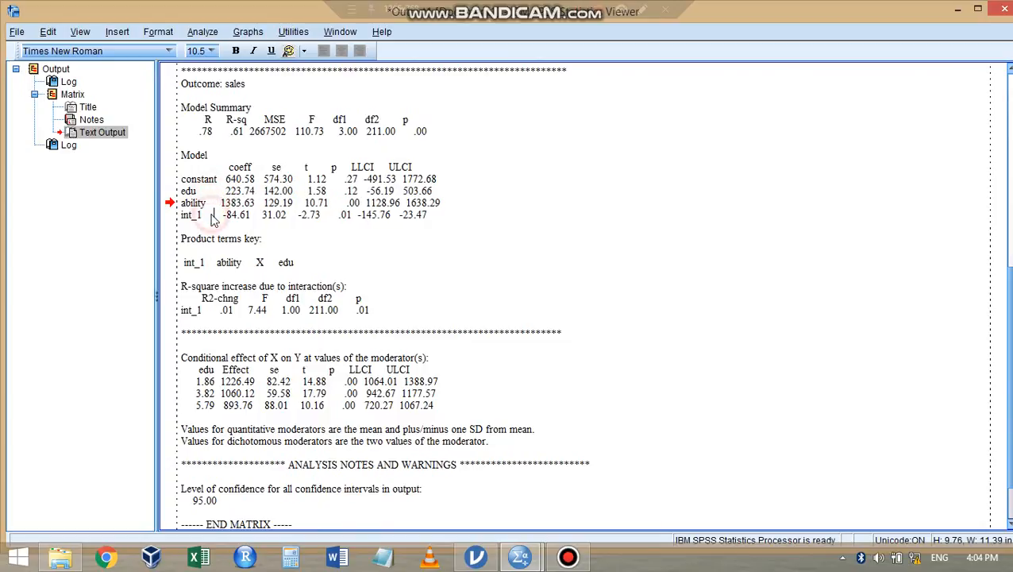
click(335, 168)
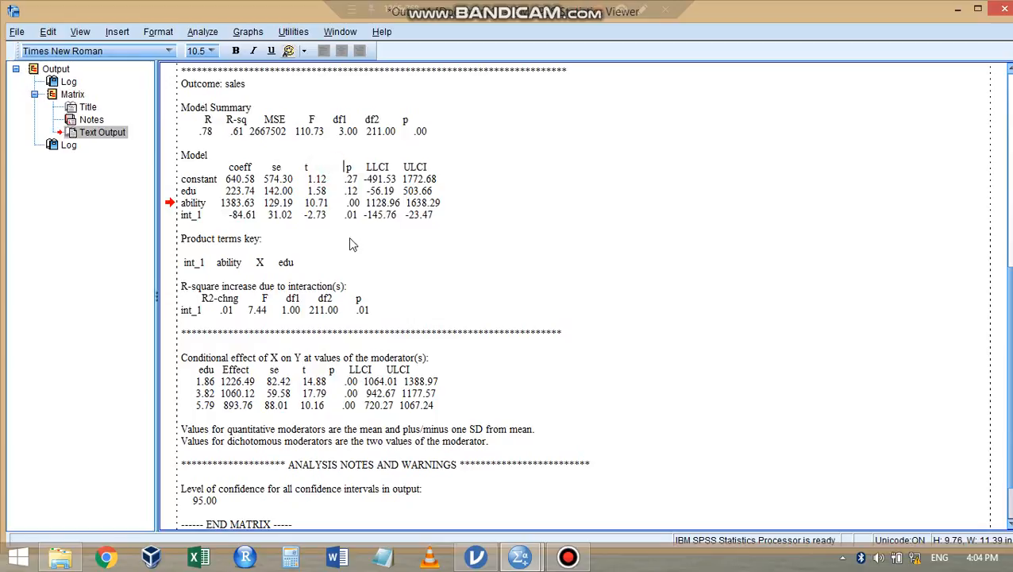
click(264, 238)
click(170, 254)
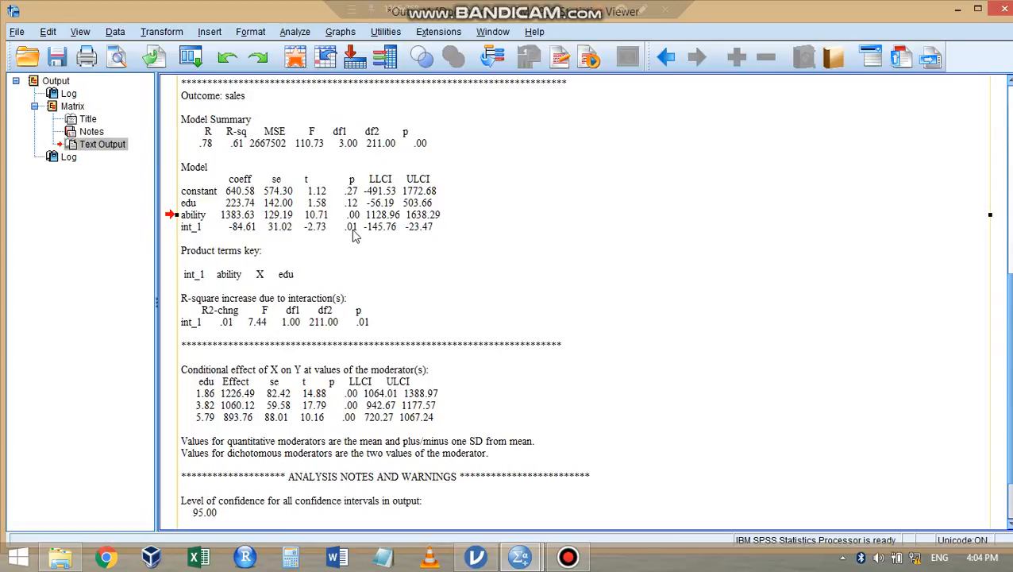
Align the p, LLCI and ULCI headings of the conditional effects table with their value columns in the text output.
scroll(370, 343, down, 2)
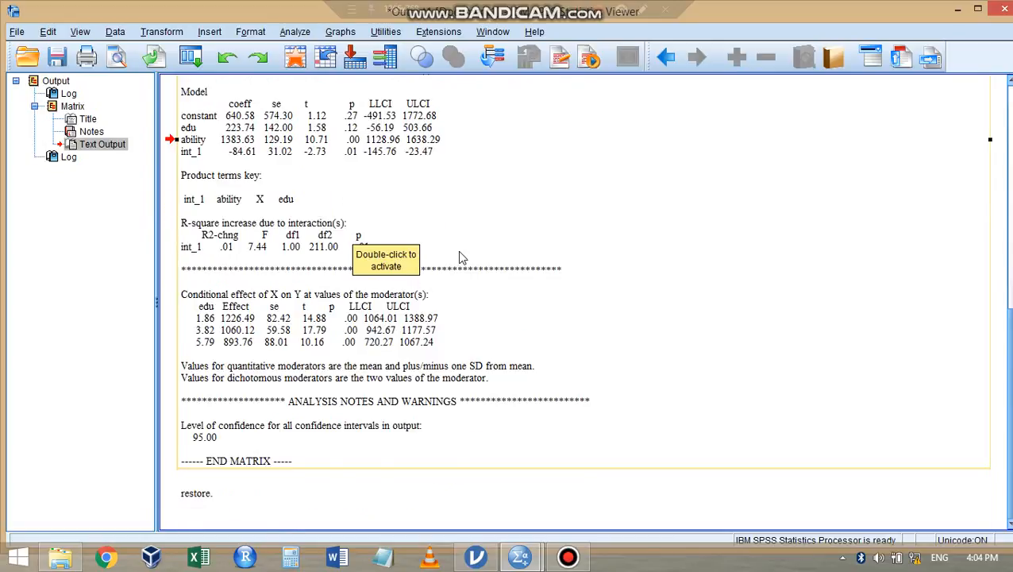
scroll(459, 257, up, 2)
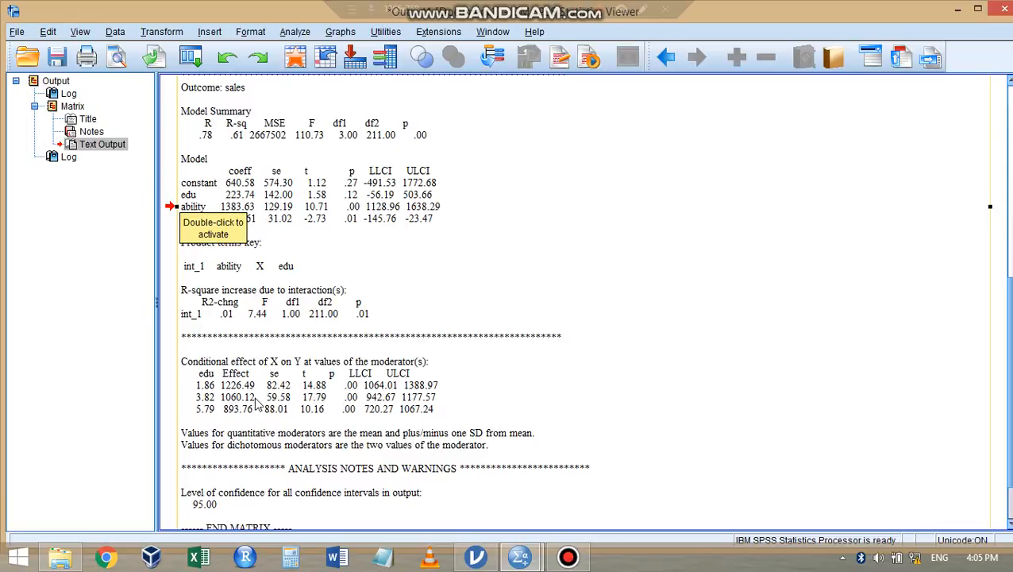
double_click(209, 406)
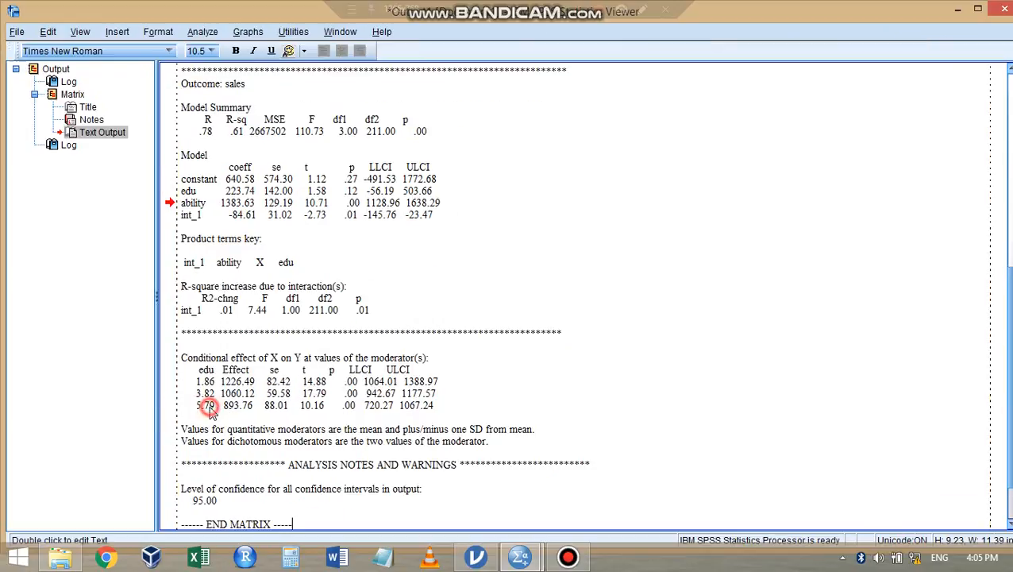
click(329, 370)
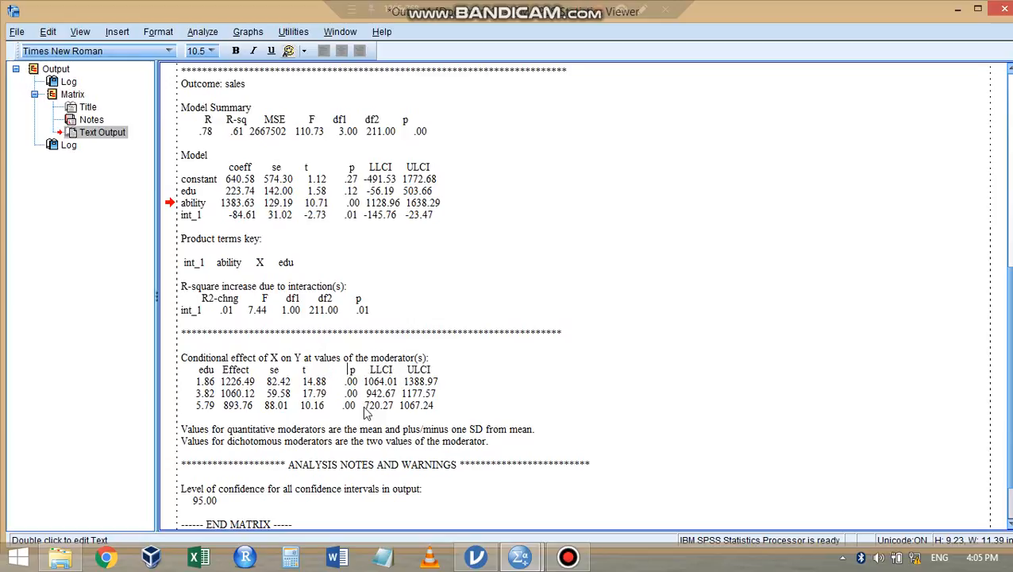
click(167, 392)
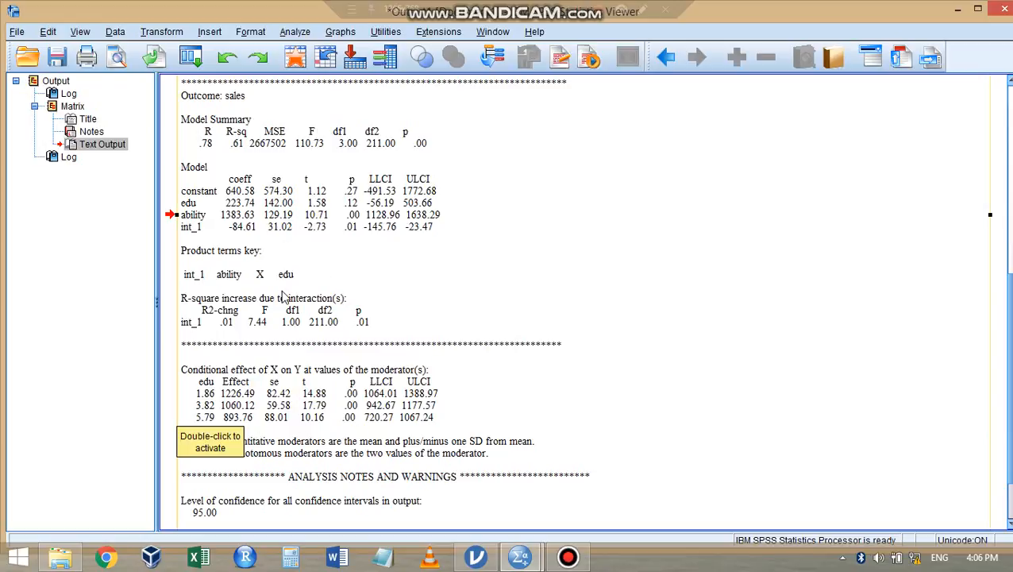
click(179, 276)
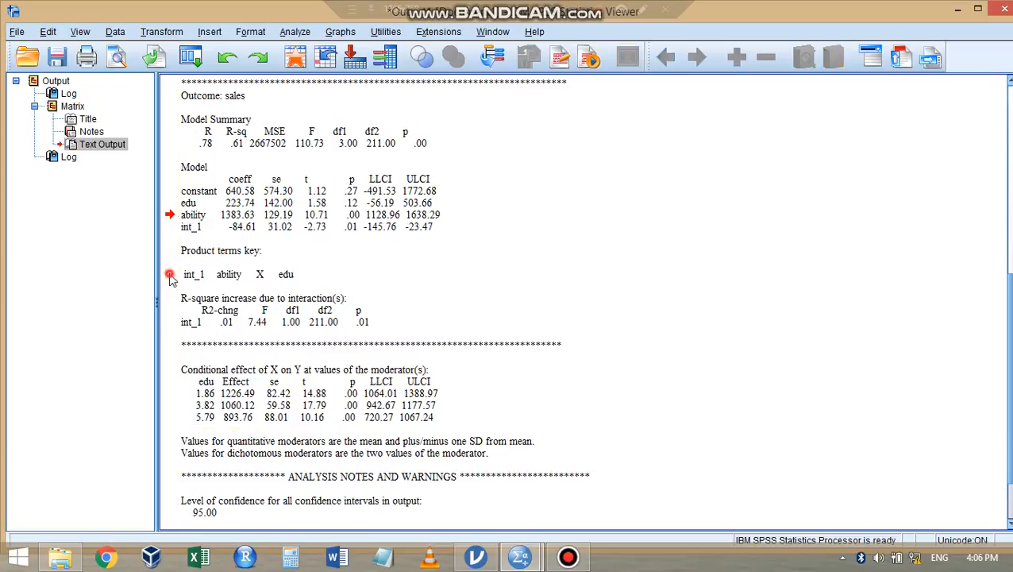
click(199, 275)
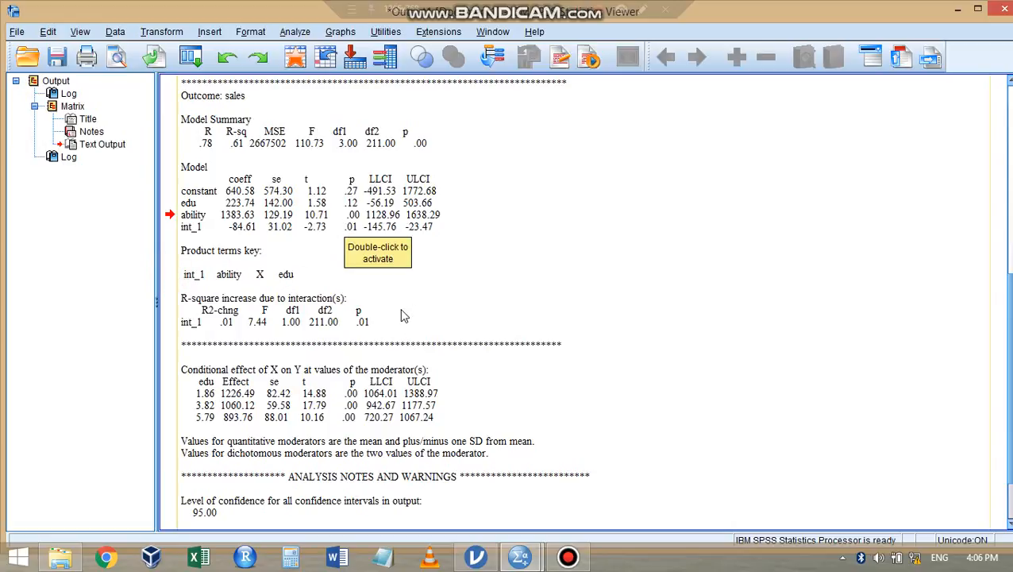
Launch the Interaction program from the SEM folder, dismiss its welcome message and minimise the SPSS output window.
click(60, 556)
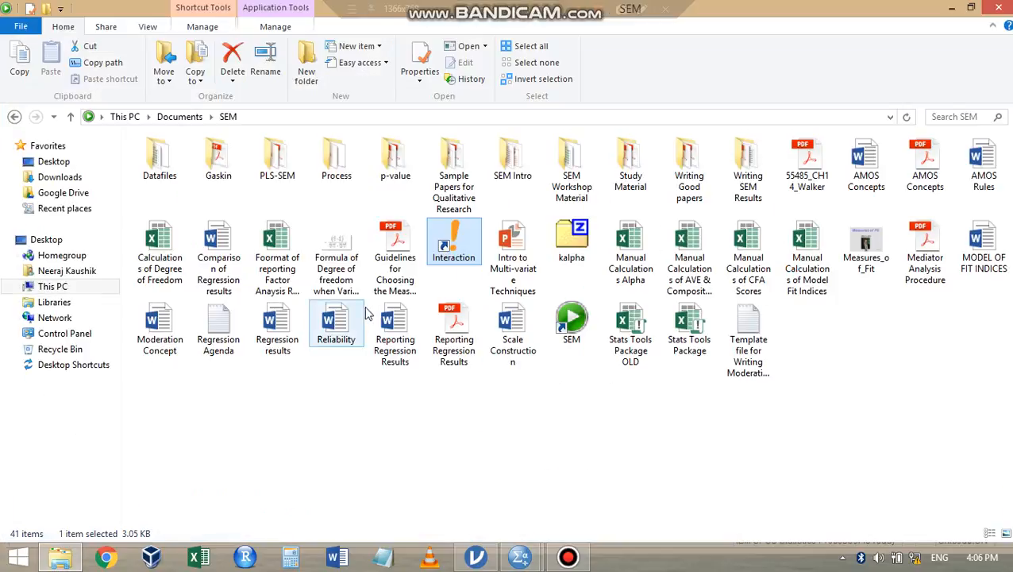
double_click(451, 242)
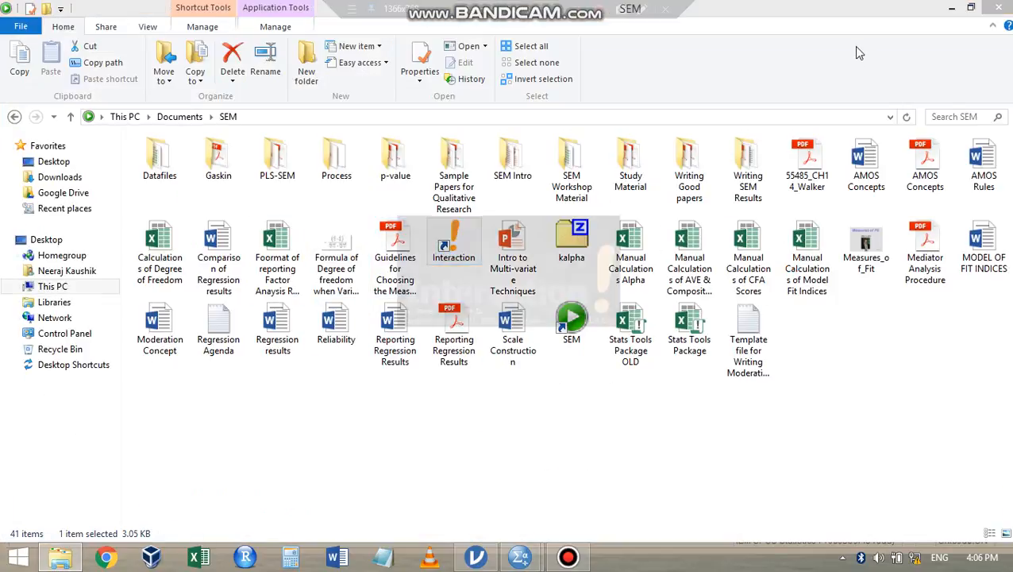
click(952, 10)
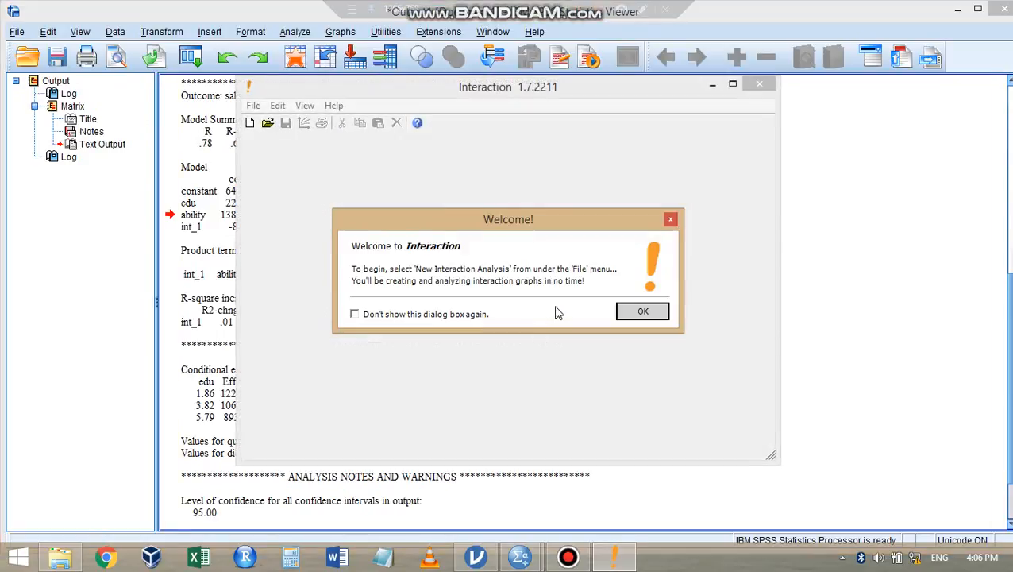
click(642, 312)
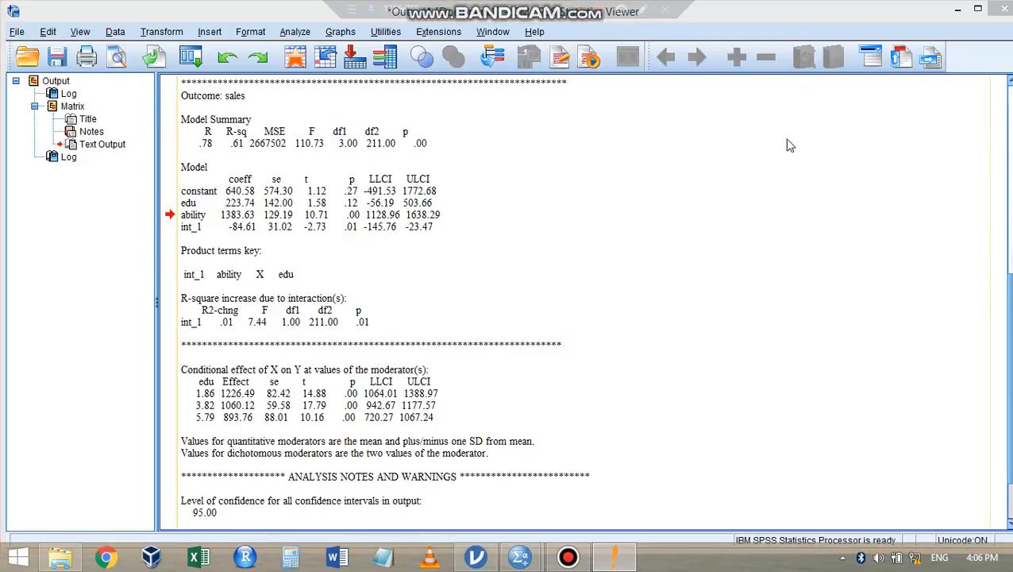
click(961, 12)
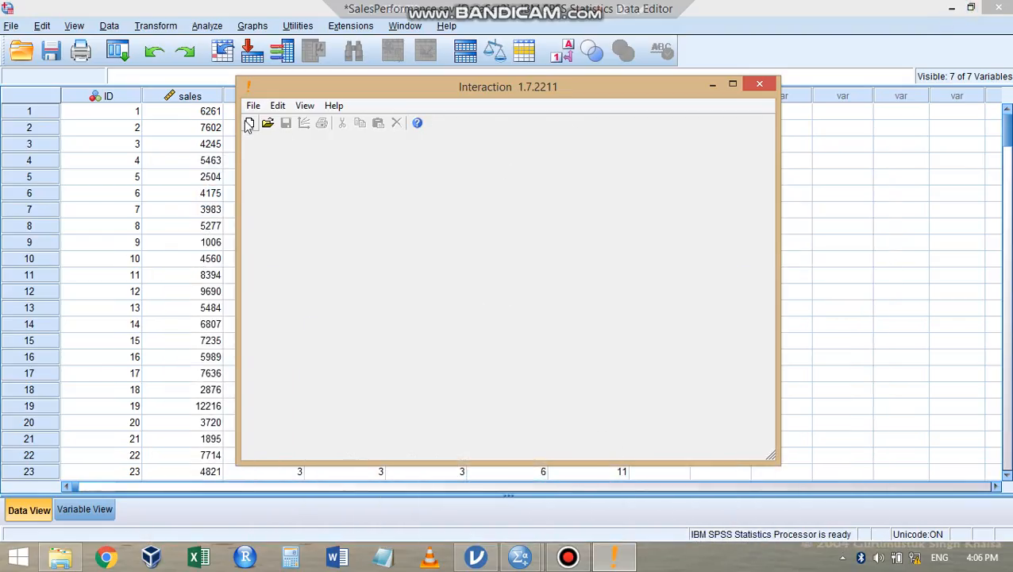
Start a new interaction analysis using the SalesPerformance data file and specify that there are no missing values.
click(248, 124)
click(587, 265)
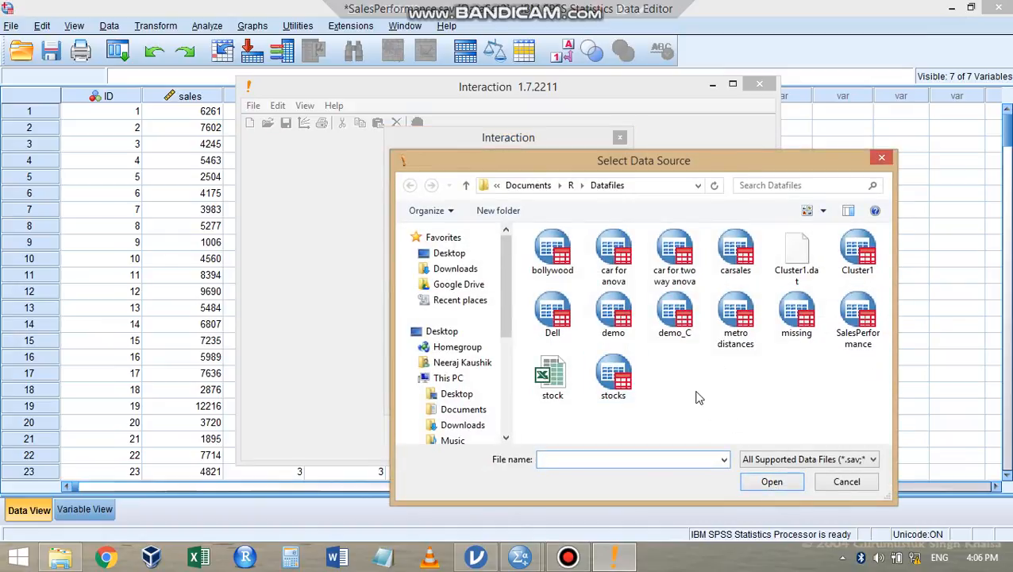
double_click(860, 318)
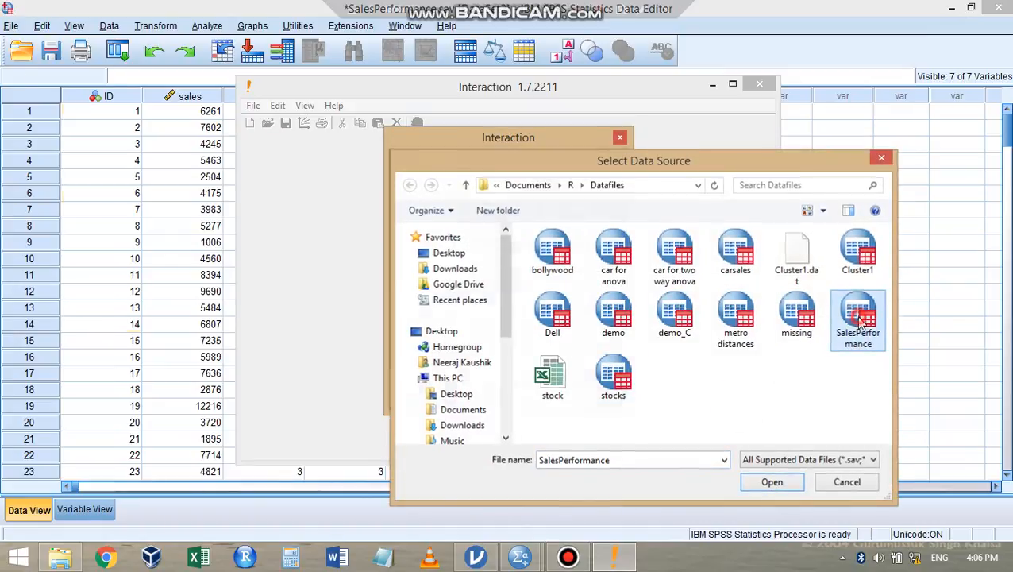
click(587, 396)
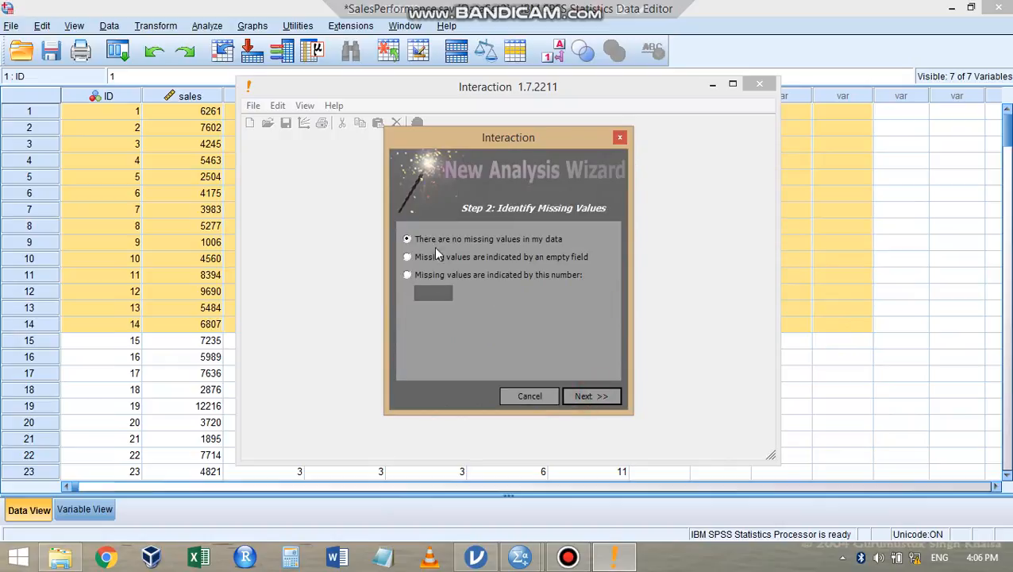
click(583, 391)
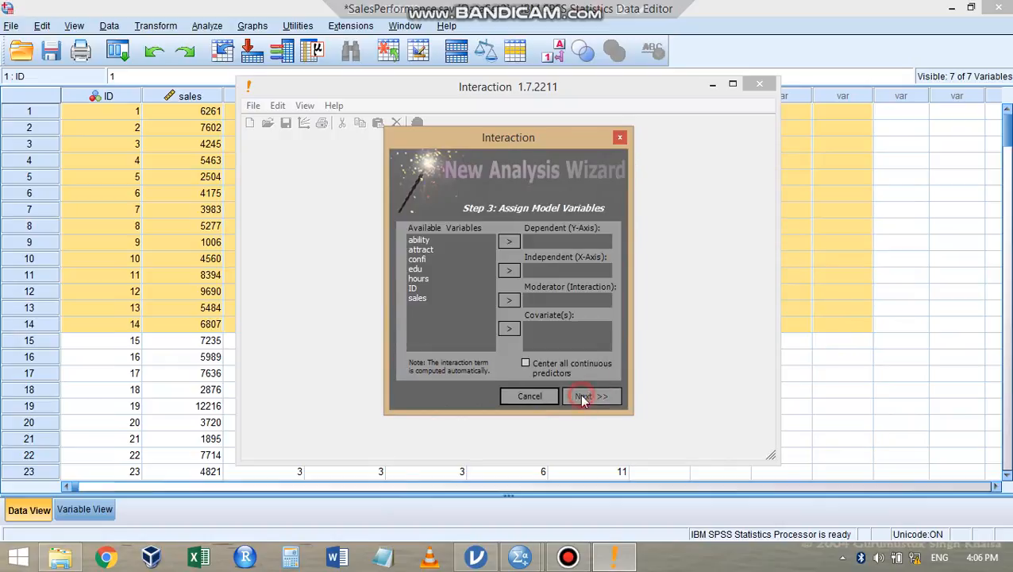
Assign sales as the dependent variable, ability as the independent variable and edu as the moderator, without centering the predictors.
click(417, 297)
click(509, 242)
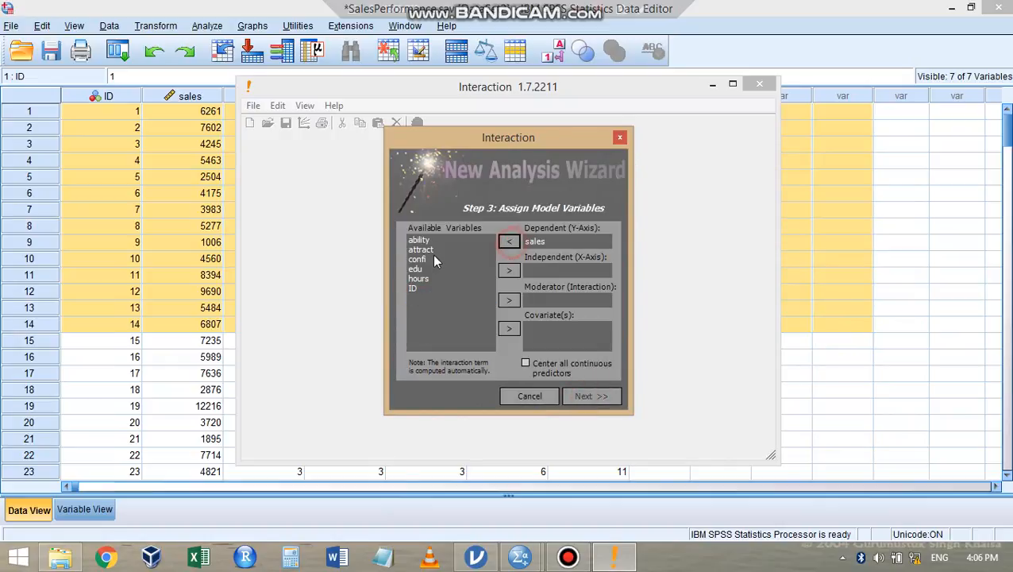
click(420, 239)
click(509, 270)
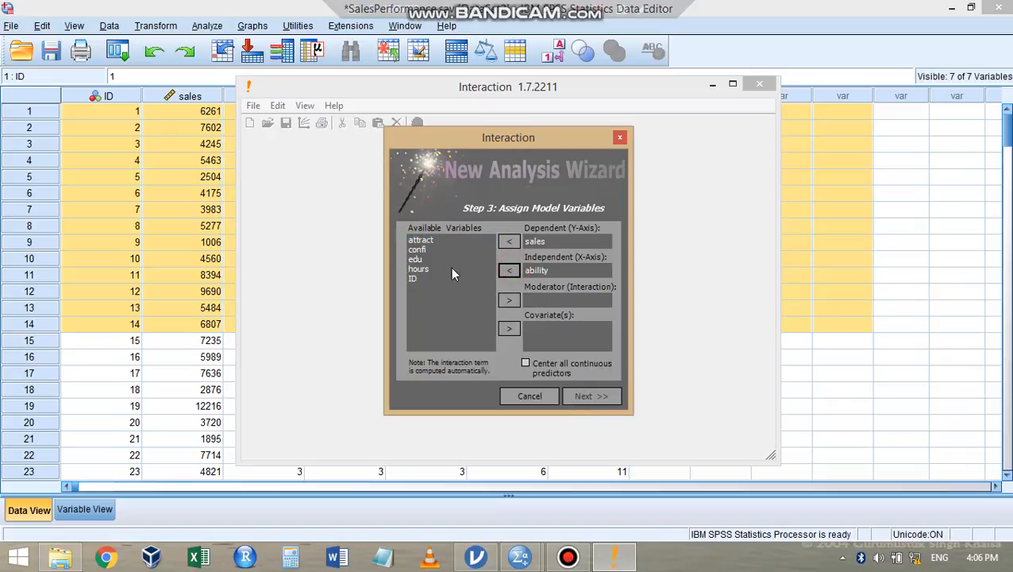
click(416, 259)
click(509, 299)
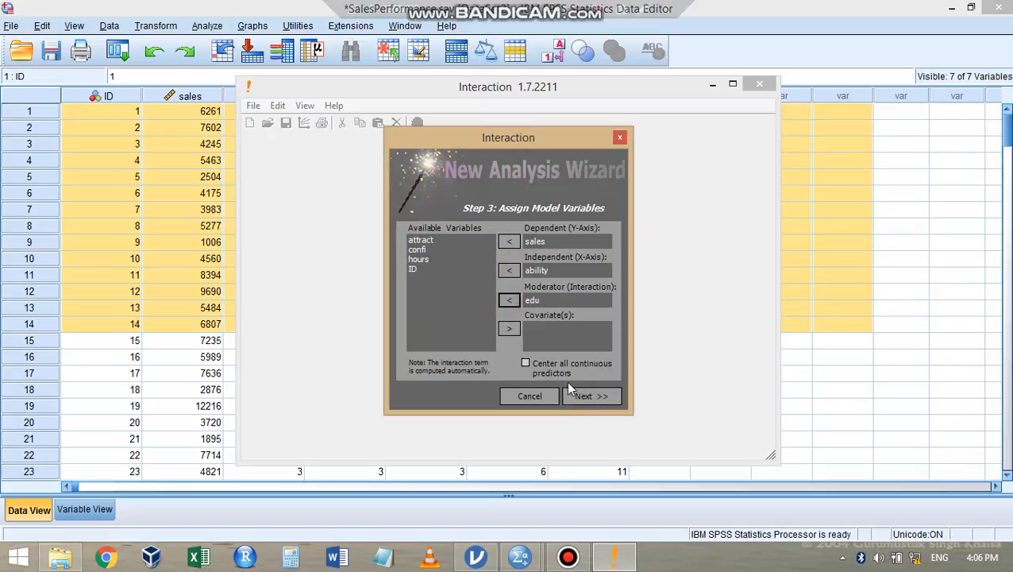
click(583, 397)
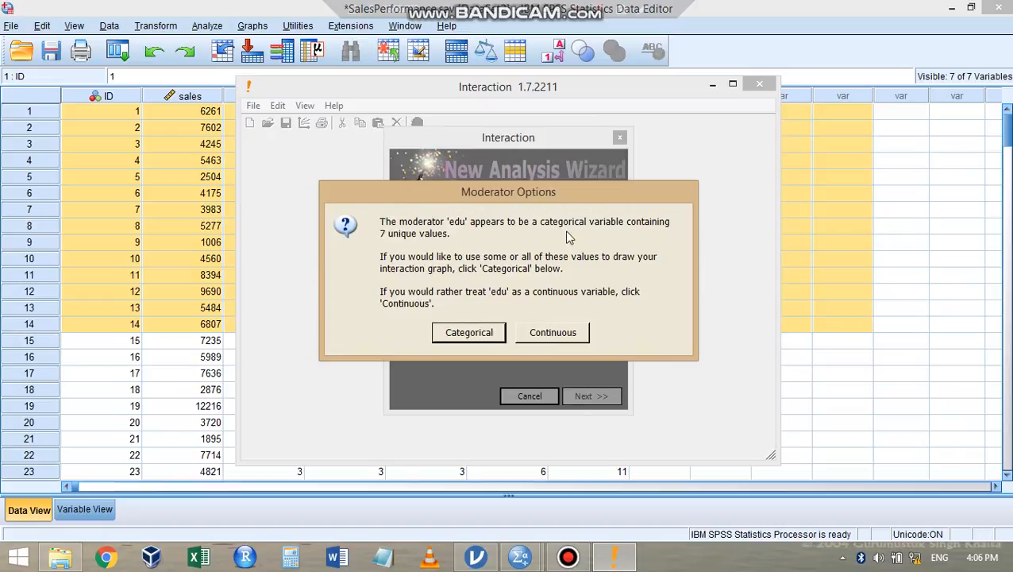
Treat edu as continuous, keep the +1 SD, mean and -1 SD levels, and draw the interaction graph in a maximized window.
click(566, 338)
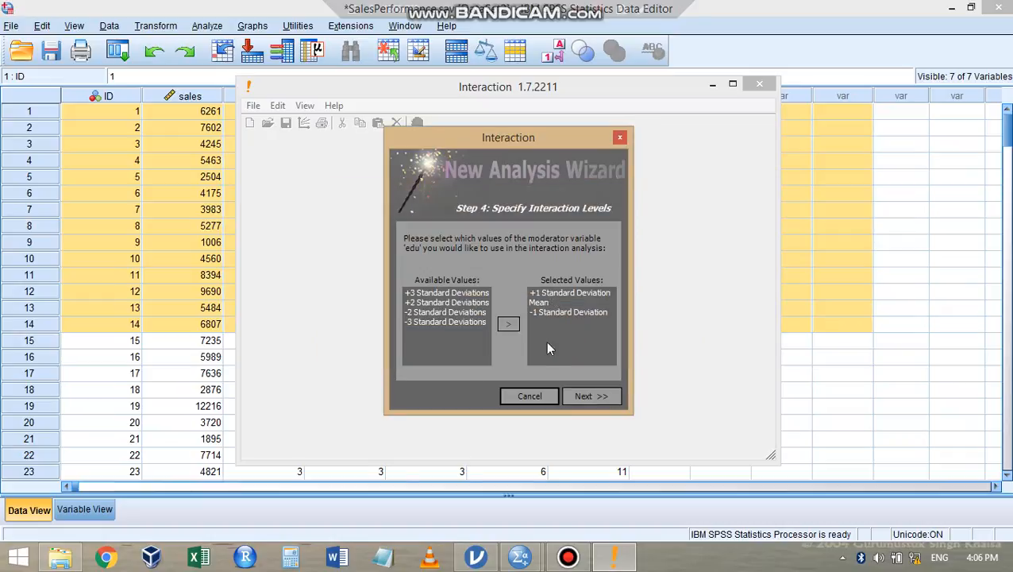
click(590, 399)
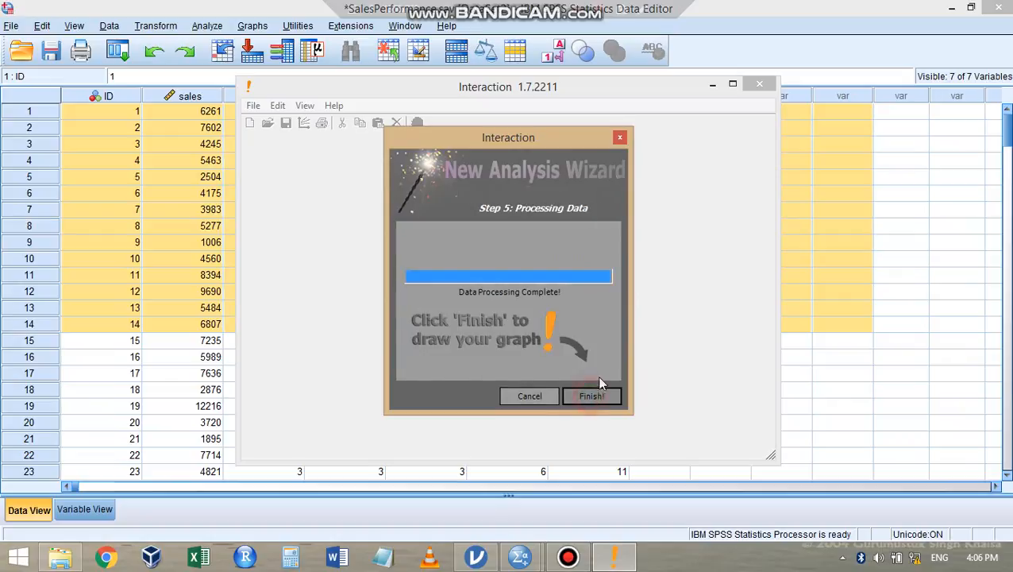
click(592, 397)
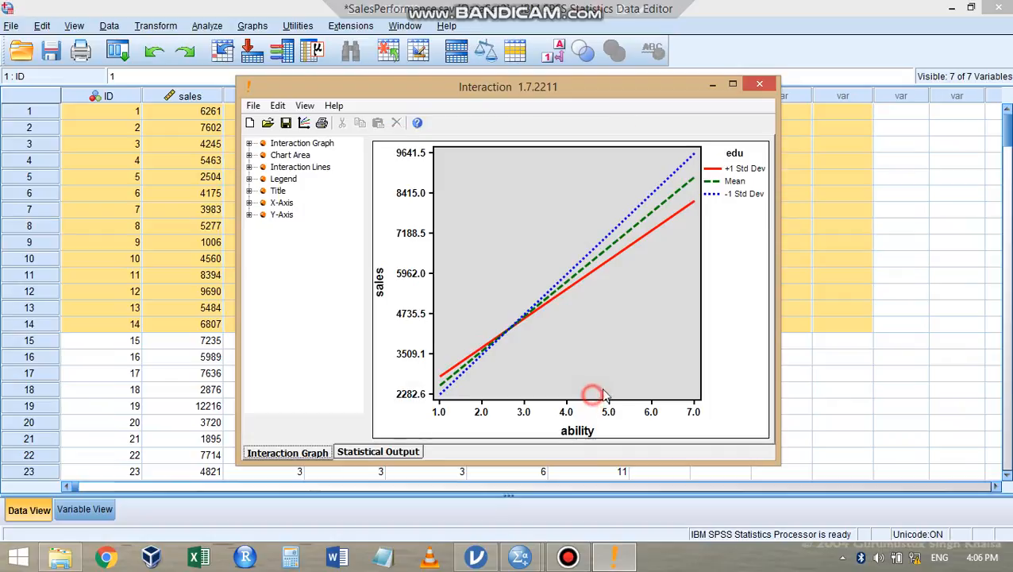
click(732, 84)
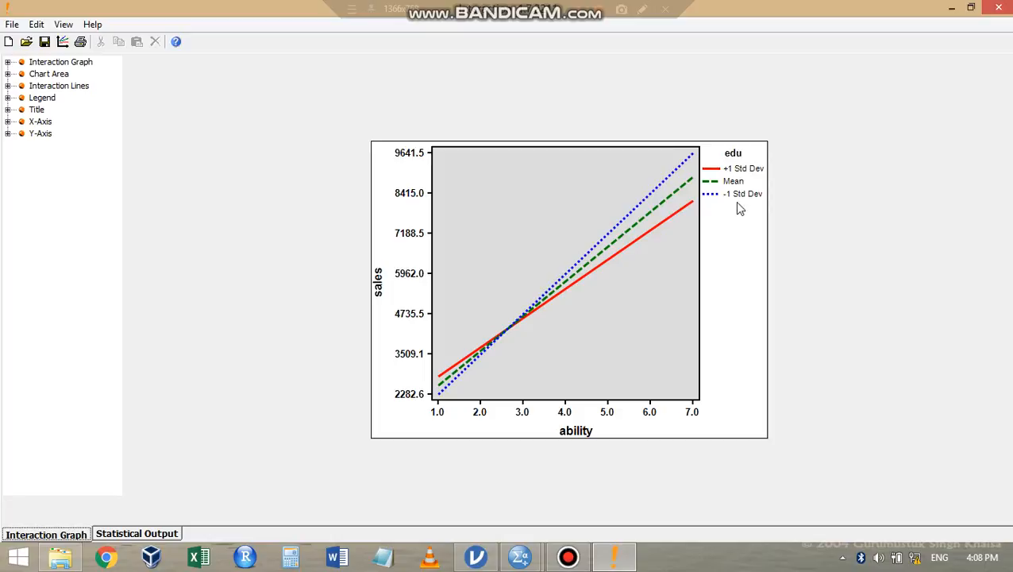
Switch to jamovi and open a medmod Moderation analysis.
click(479, 558)
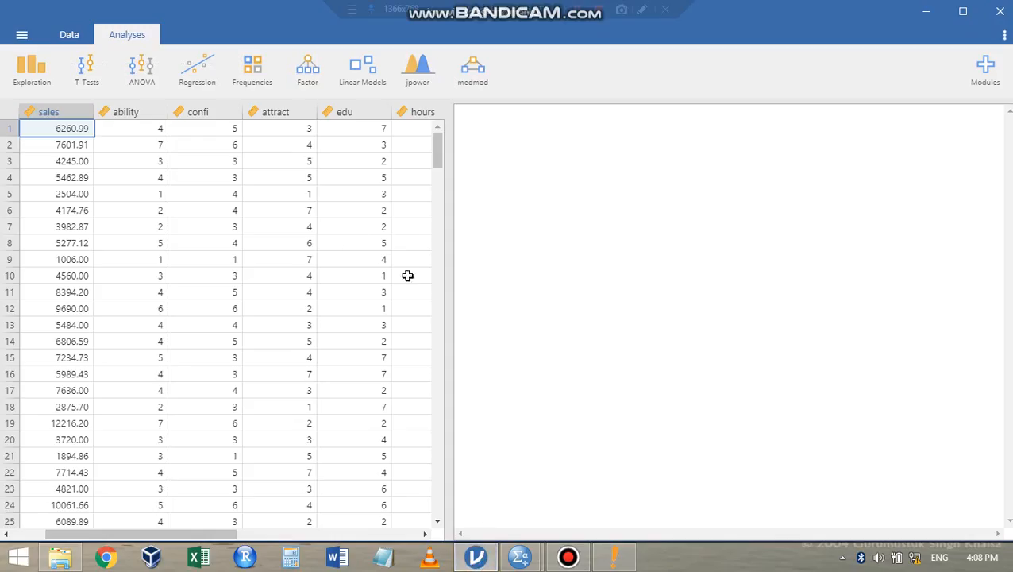
click(614, 558)
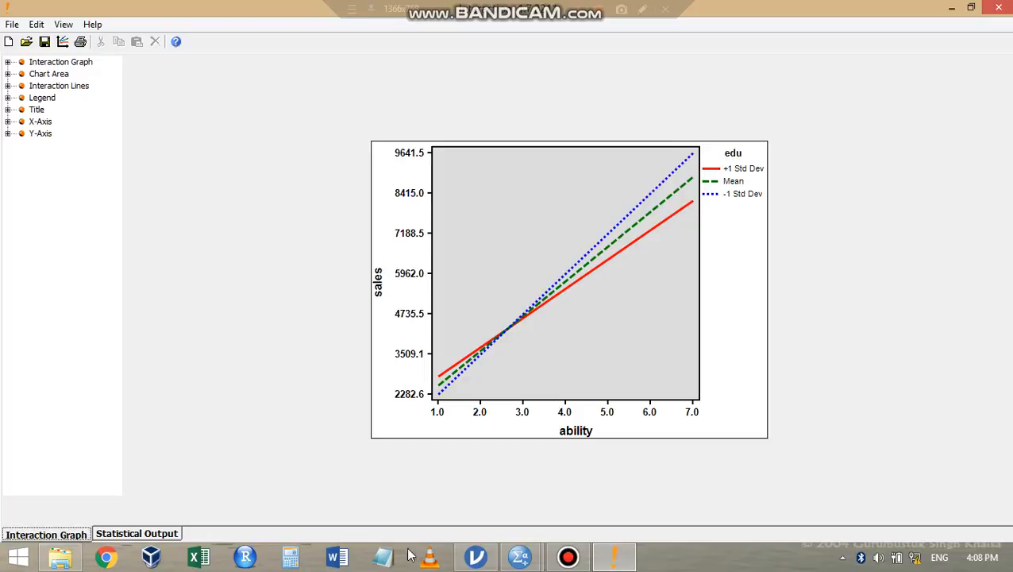
click(476, 556)
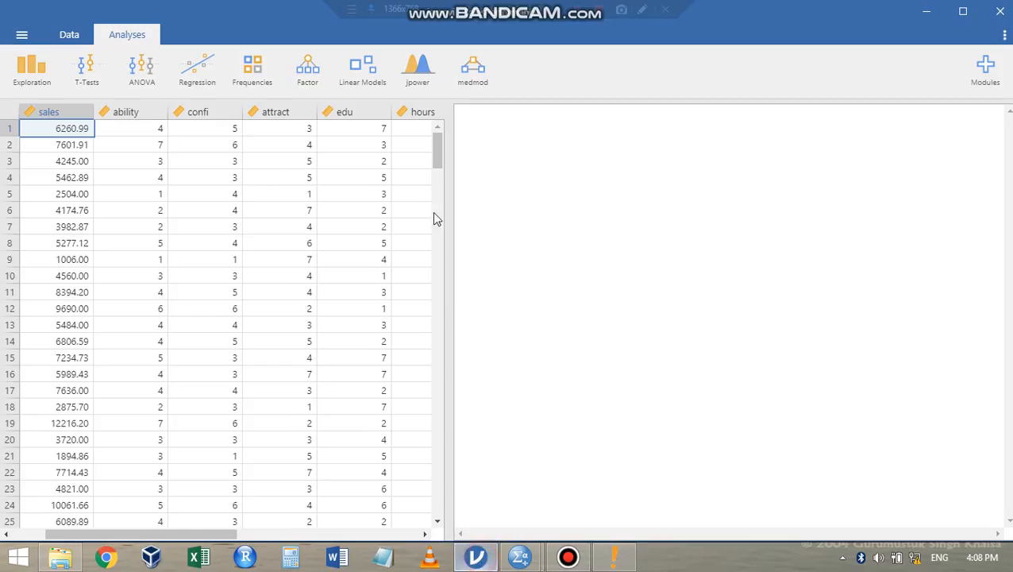
click(465, 79)
click(480, 127)
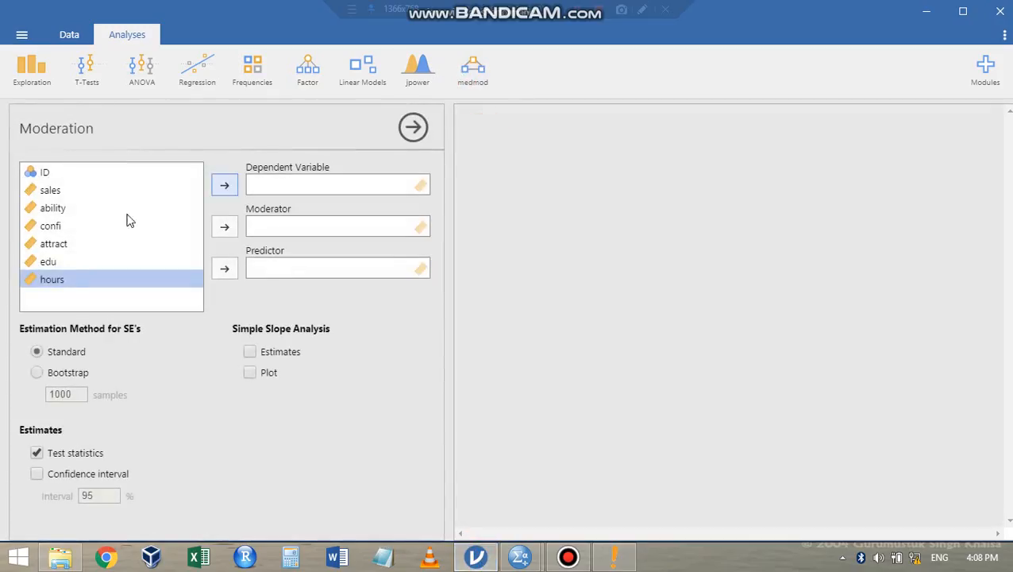
Assign sales as the dependent variable, ability as the predictor and edu as the moderator in the Moderation analysis.
click(65, 193)
click(224, 185)
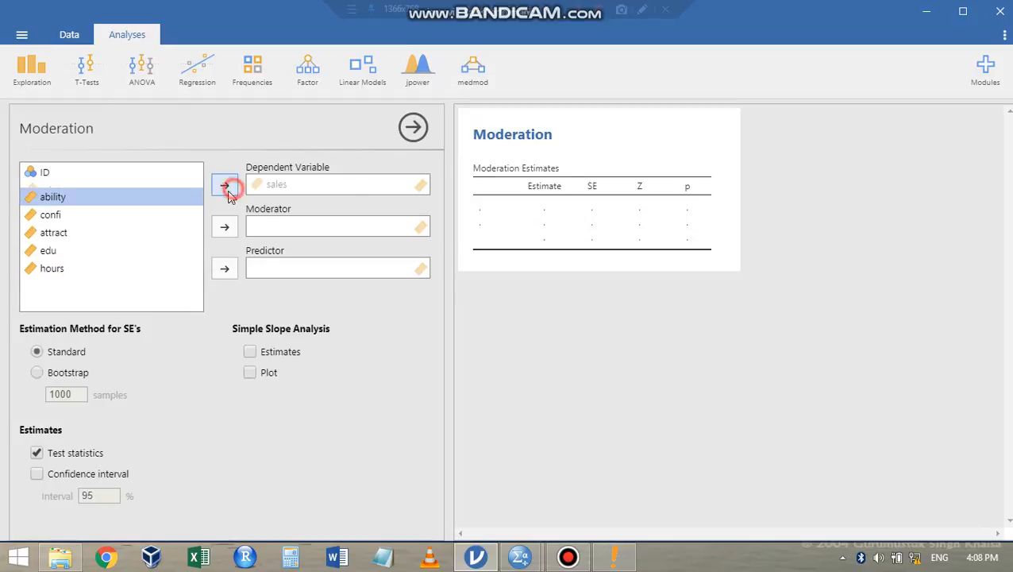
click(224, 269)
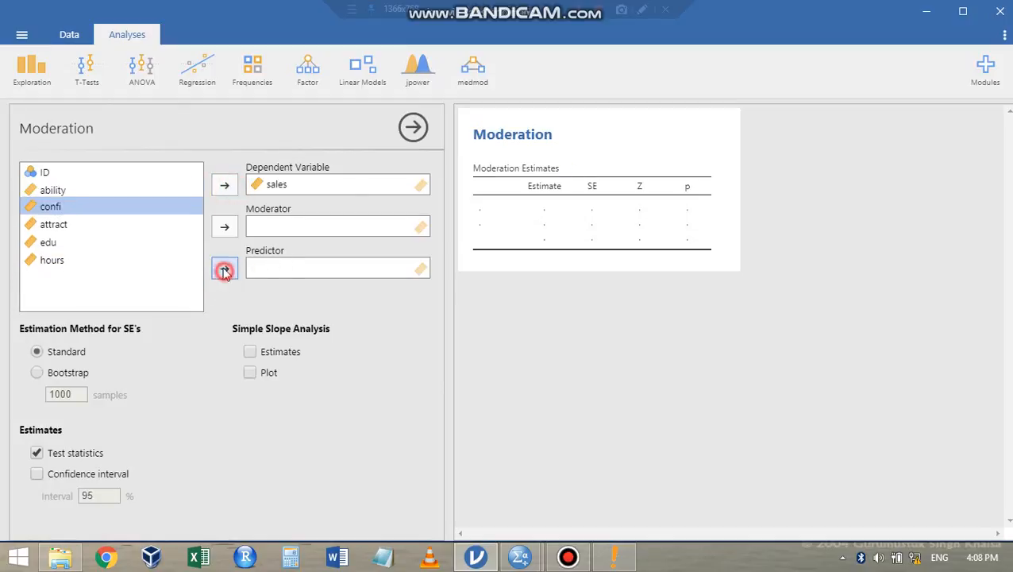
click(68, 228)
click(224, 227)
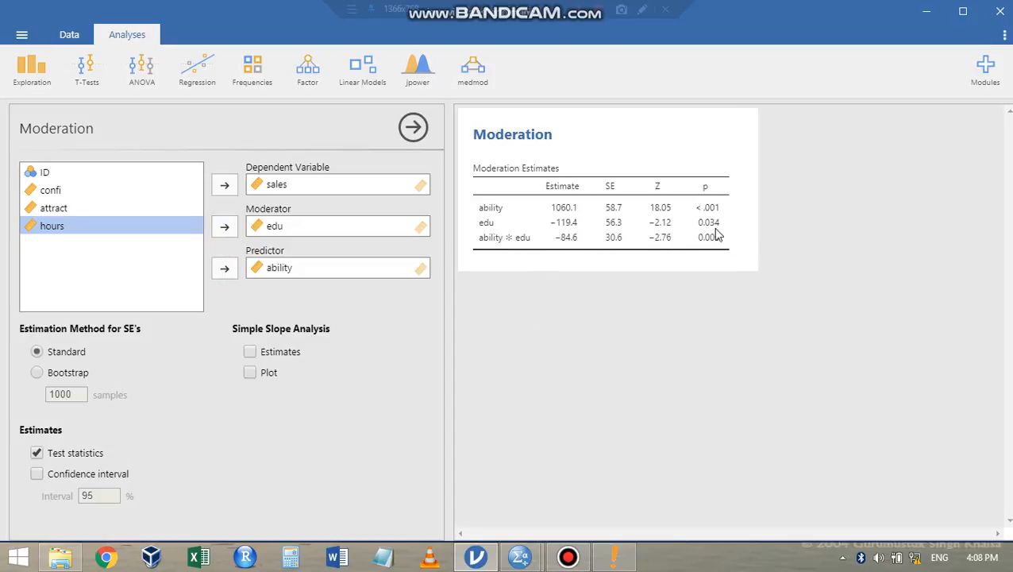
Request simple slope estimates and a plot, and set the standard error estimation to bootstrap with 1000 samples.
click(252, 353)
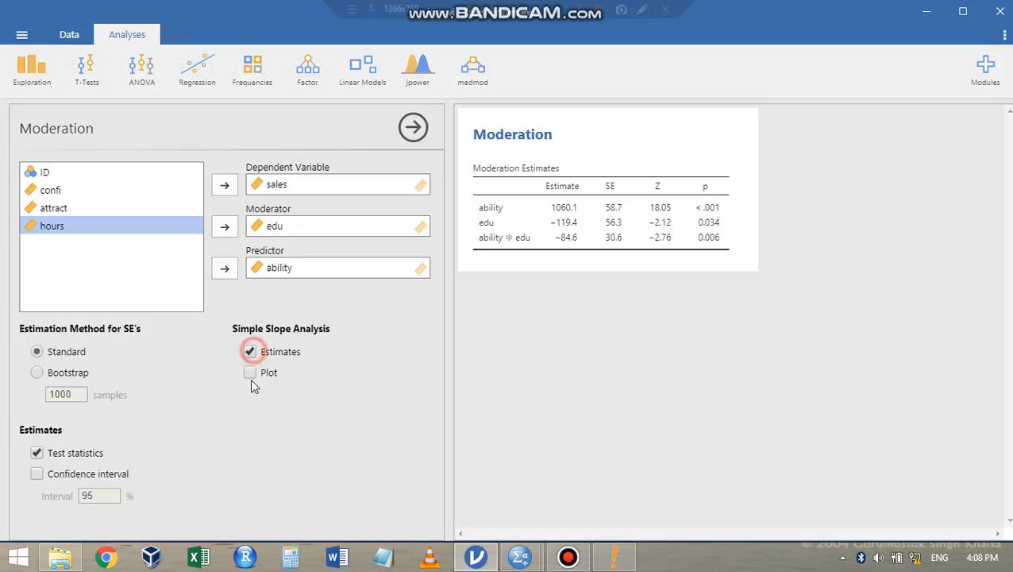
click(251, 372)
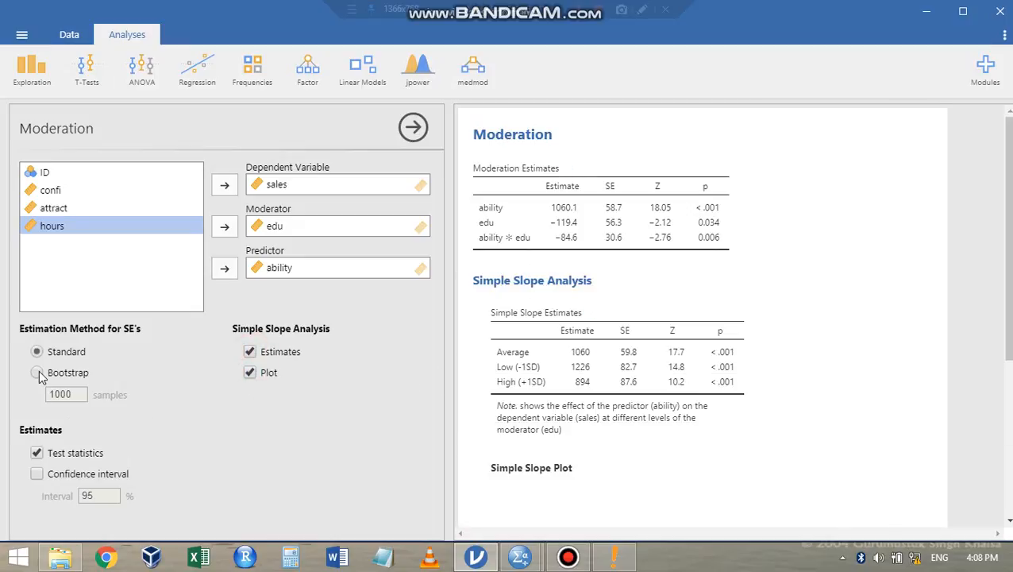
click(35, 373)
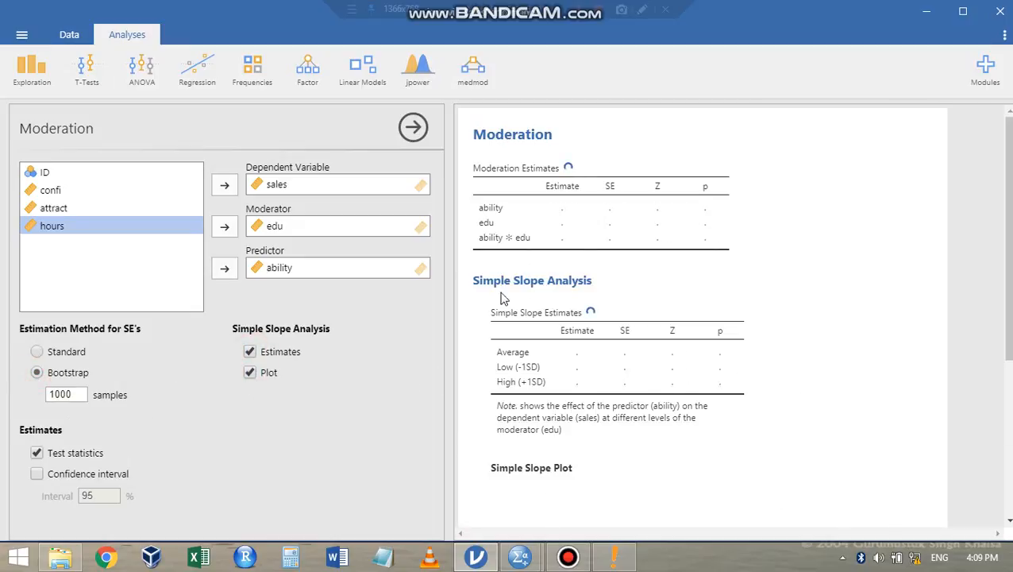
scroll(821, 342, down, 3)
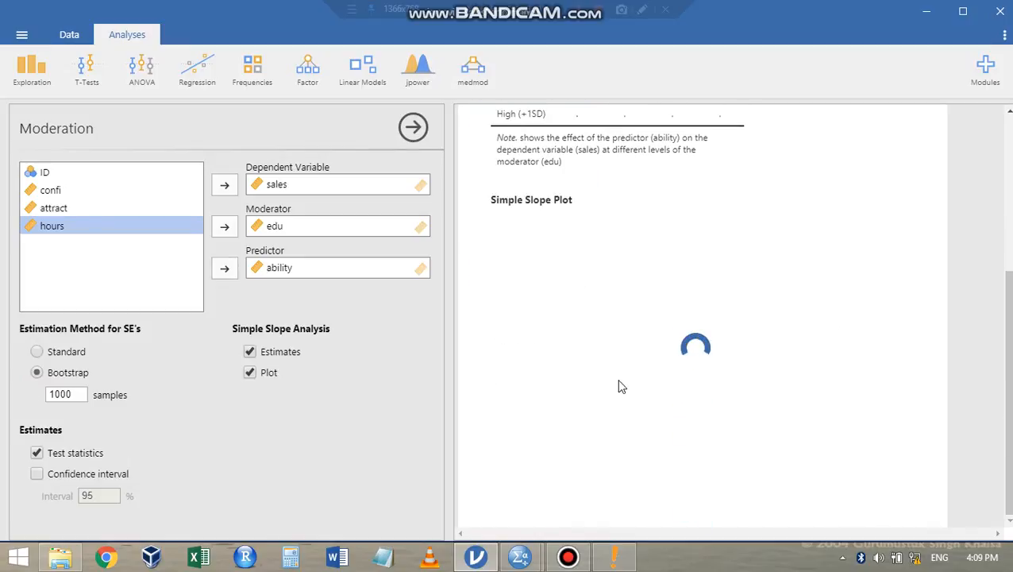
Switch to Interaction and review the statistical output's ANOVA, model coefficients, confidence intervals and simple slopes.
click(615, 556)
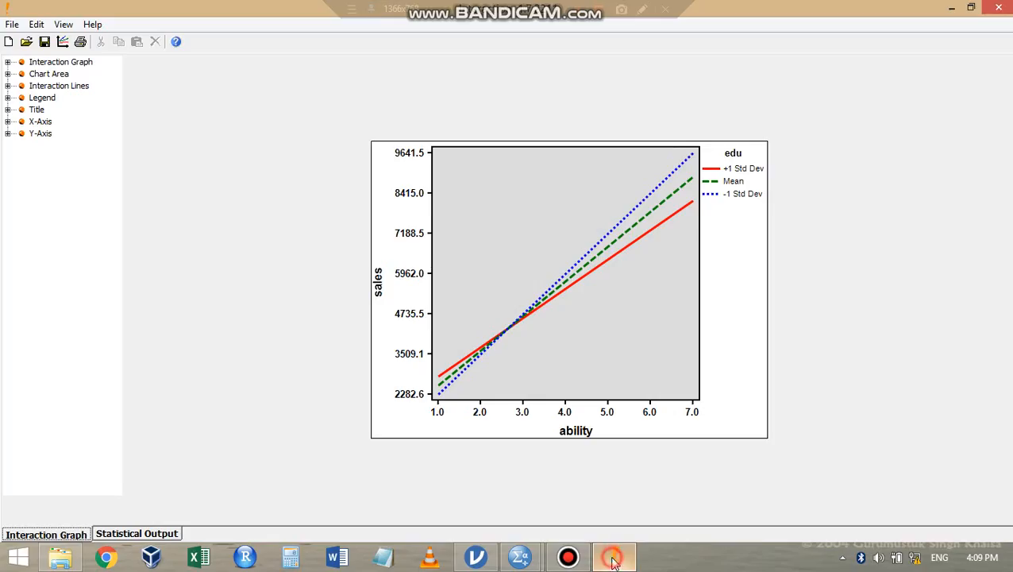
click(119, 530)
scroll(414, 287, down, 10)
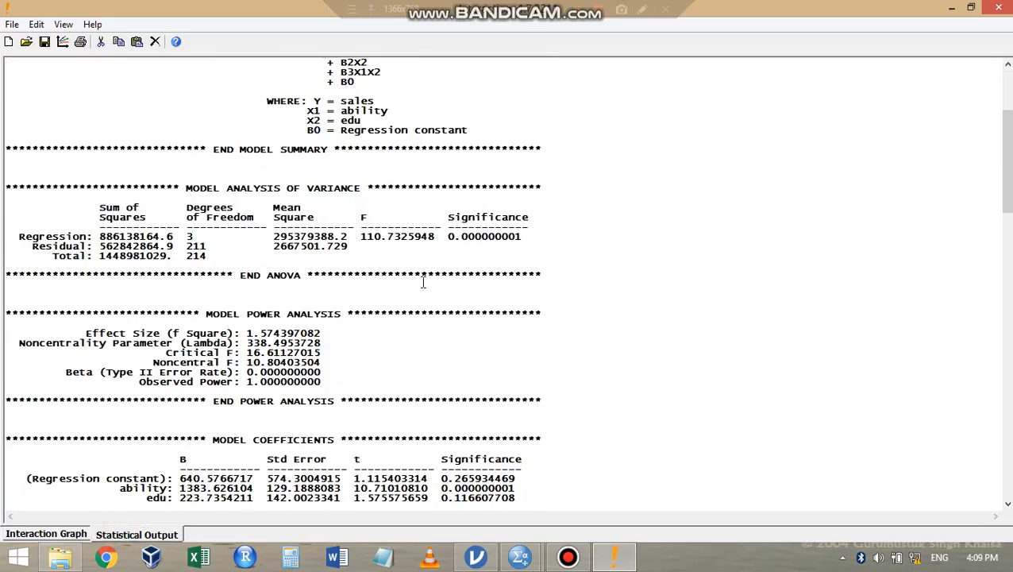
scroll(281, 212, down, 6)
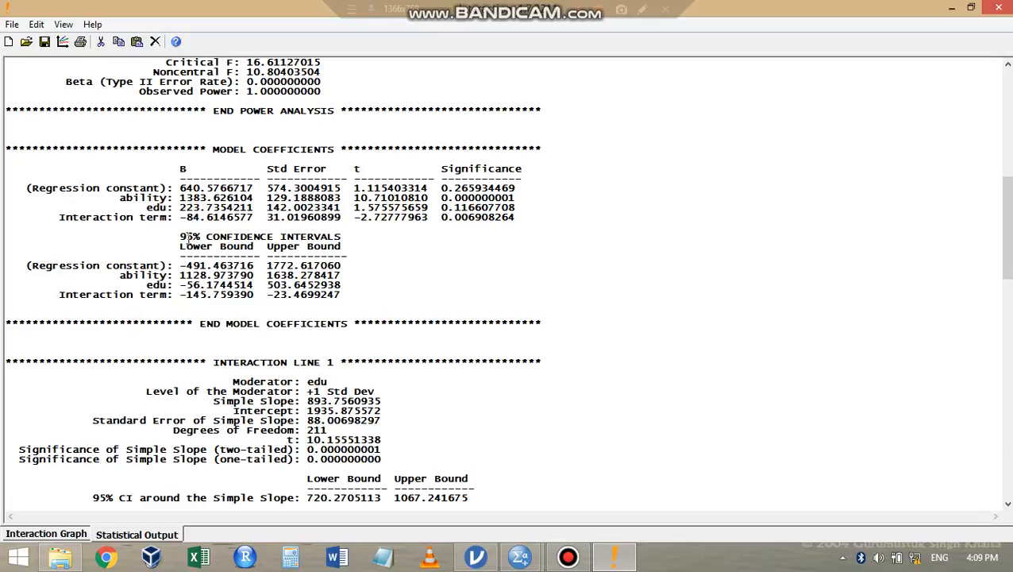
scroll(235, 213, down, 2)
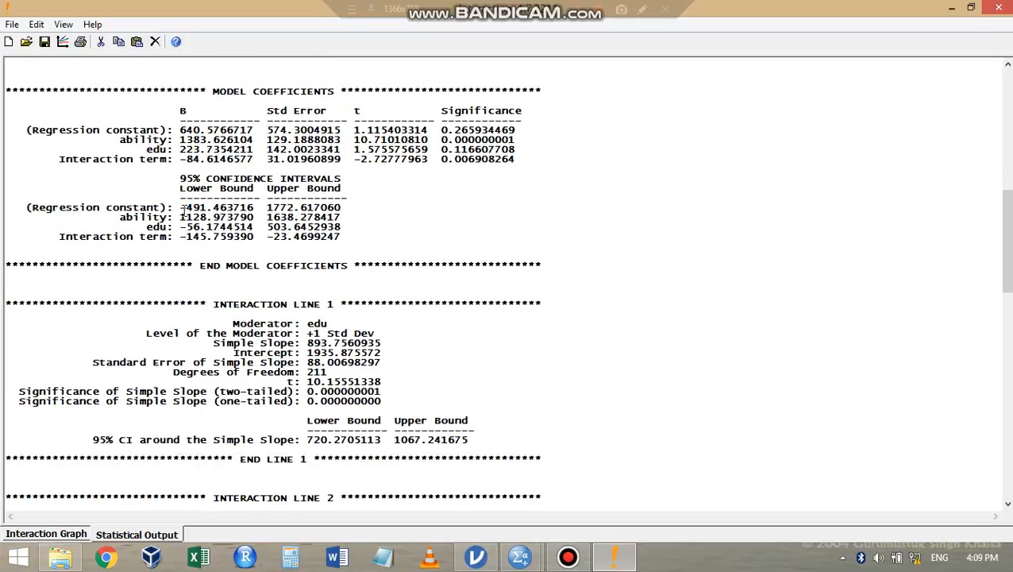
scroll(220, 226, down, 3)
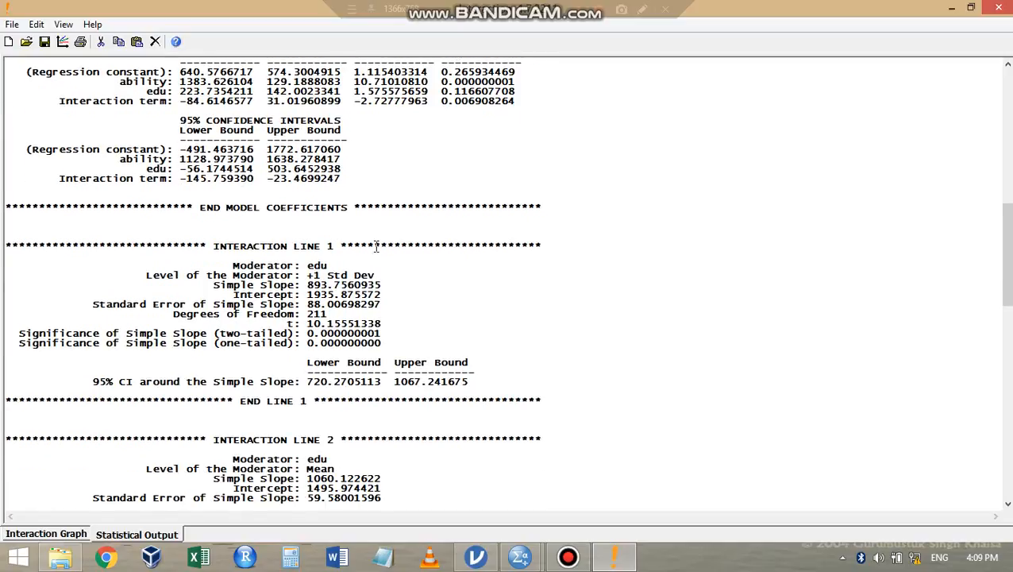
Check the Moderation results in jamovi and switch to the SPSS output window with the PROCESS results.
click(476, 557)
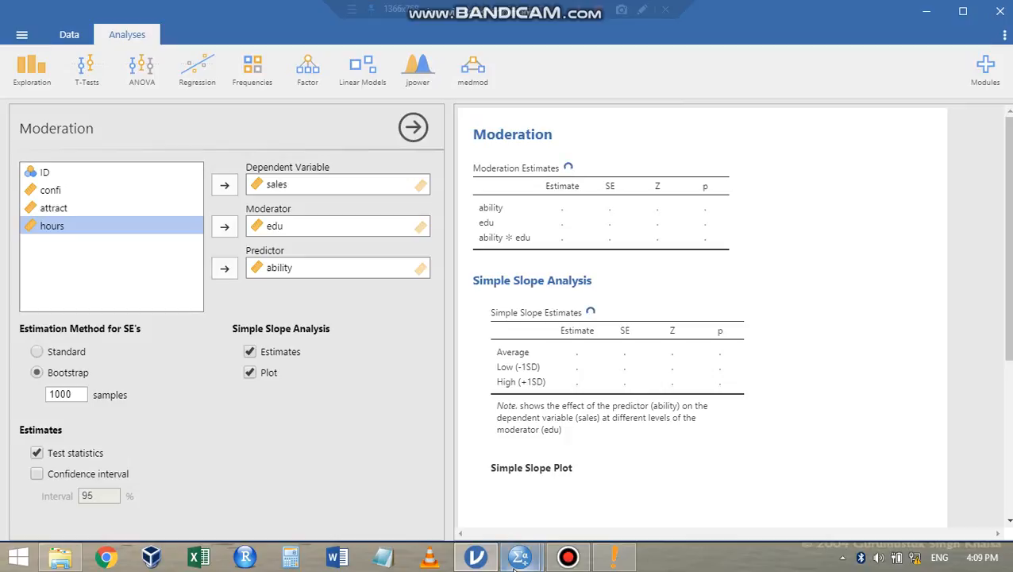
mouse_move(524, 559)
mouse_move(532, 473)
click(441, 480)
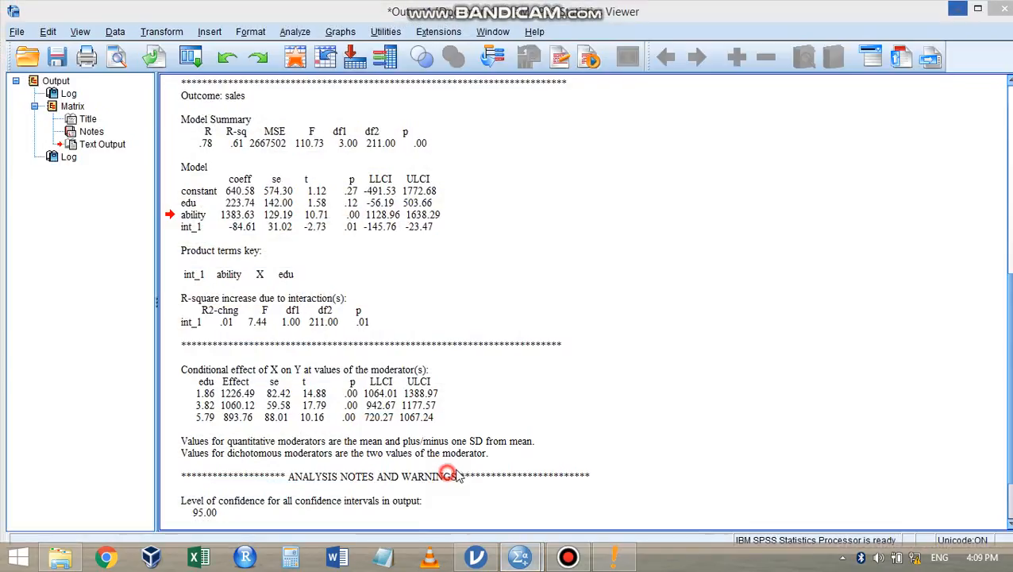
Set up a Descriptives analysis in SPSS with edu as the variable.
scroll(504, 272, down, 2)
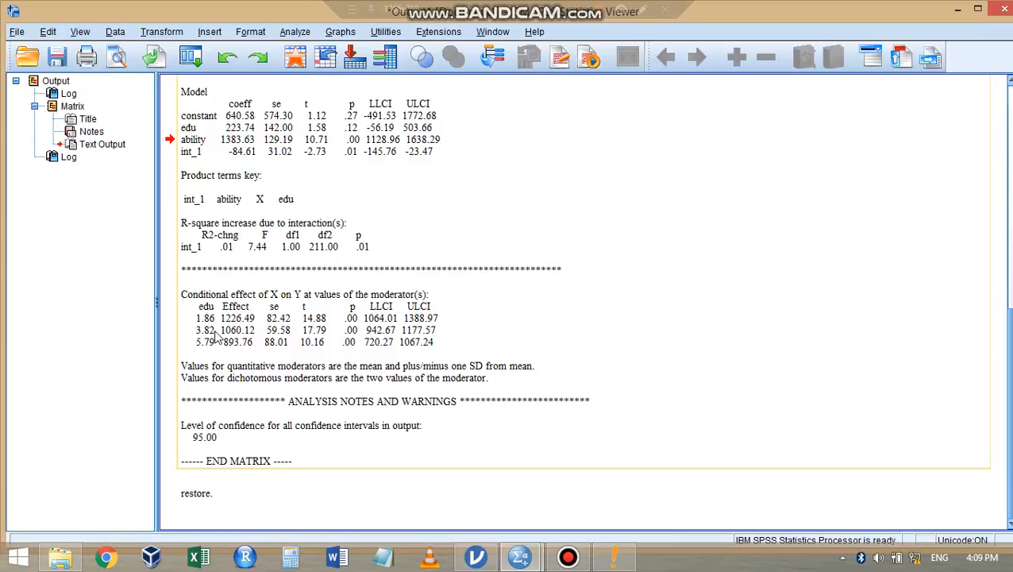
click(295, 31)
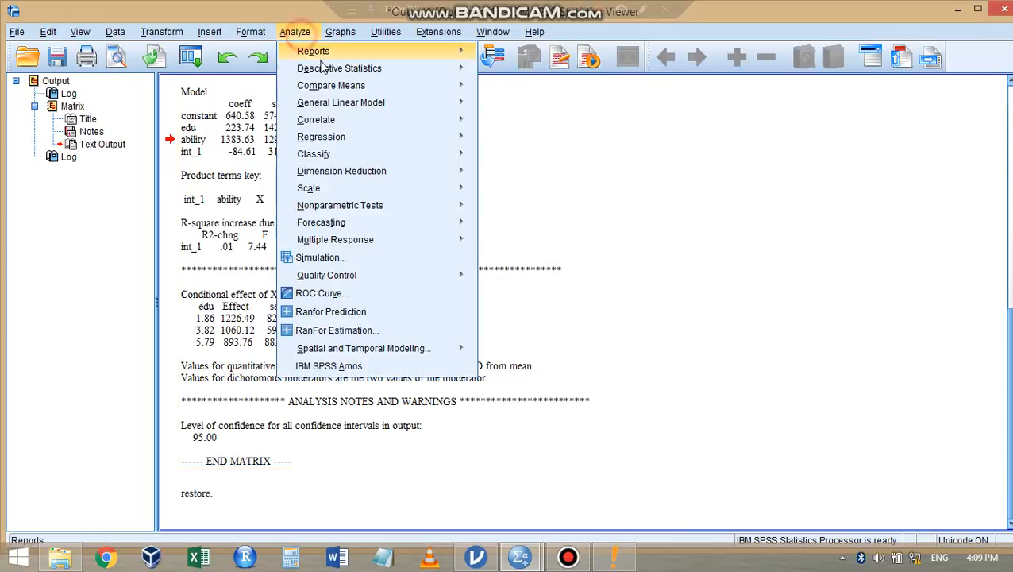
mouse_move(339, 69)
click(551, 92)
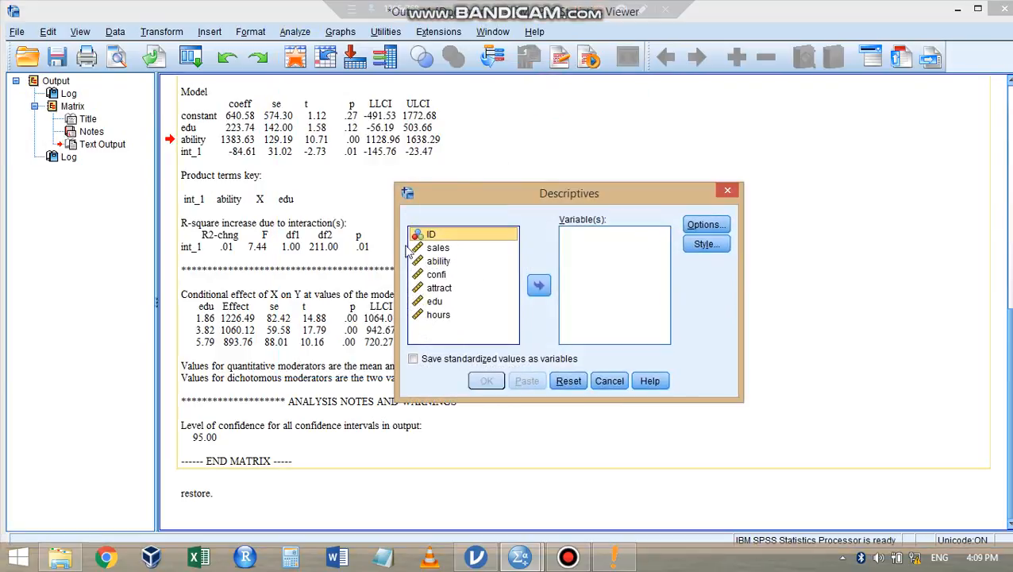
click(435, 302)
click(539, 285)
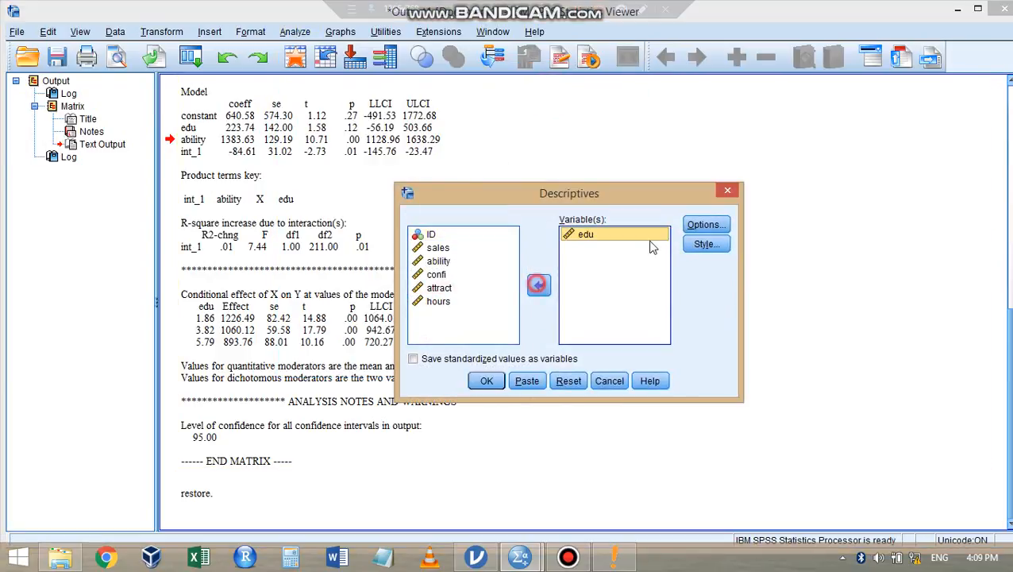
Limit the descriptive statistics to mean and standard deviation by excluding minimum and maximum, and run the analysis.
click(706, 225)
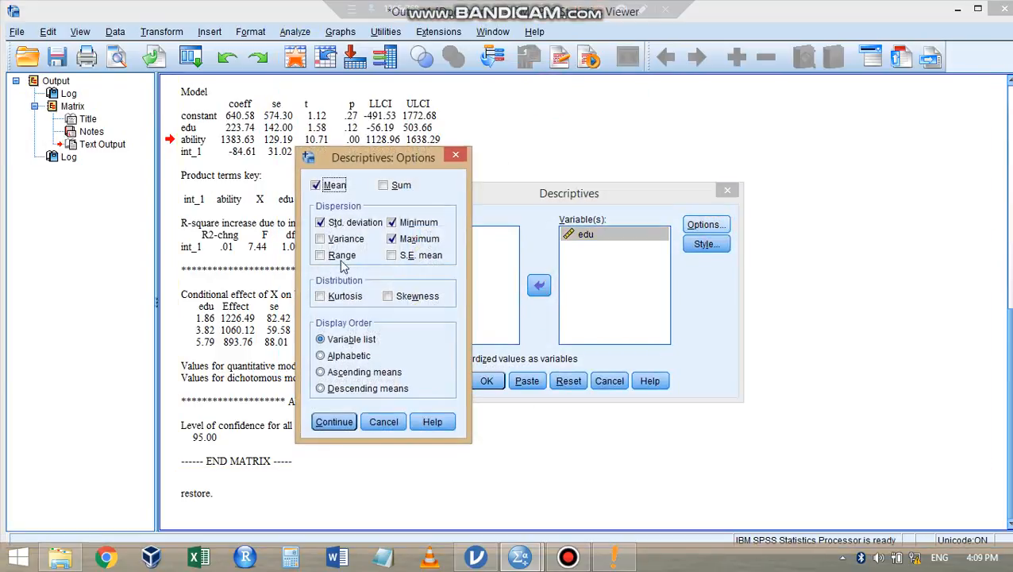
click(392, 223)
click(392, 238)
click(333, 421)
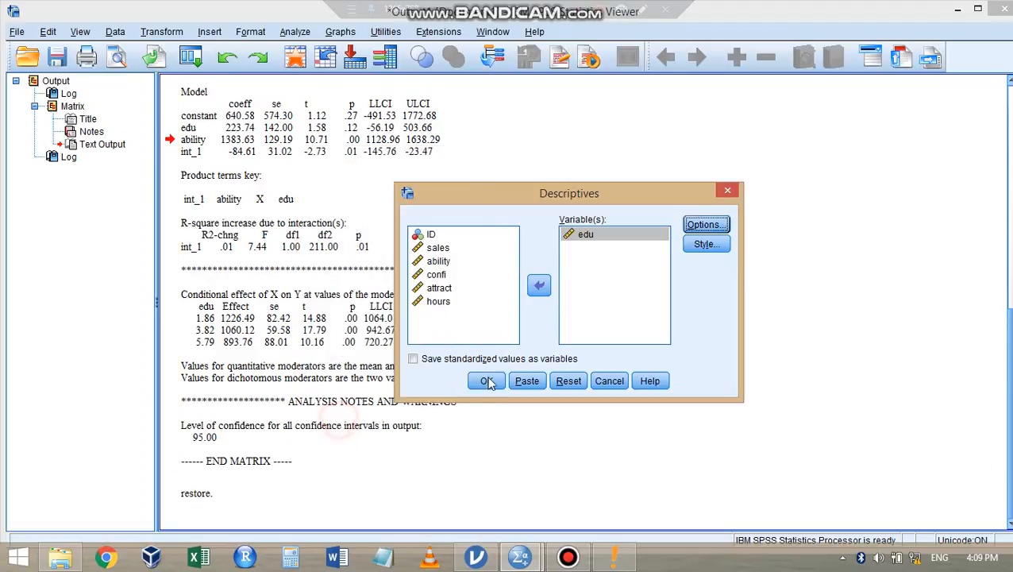
click(486, 381)
Compare the mean and standard deviation of edu with the moderator values in the PROCESS conditional effects table.
click(350, 494)
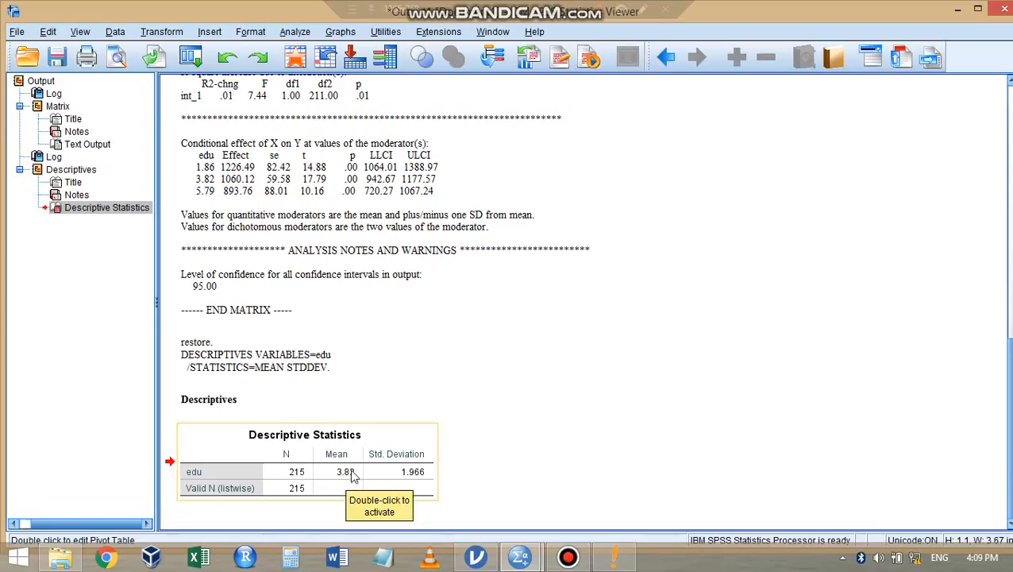
click(359, 303)
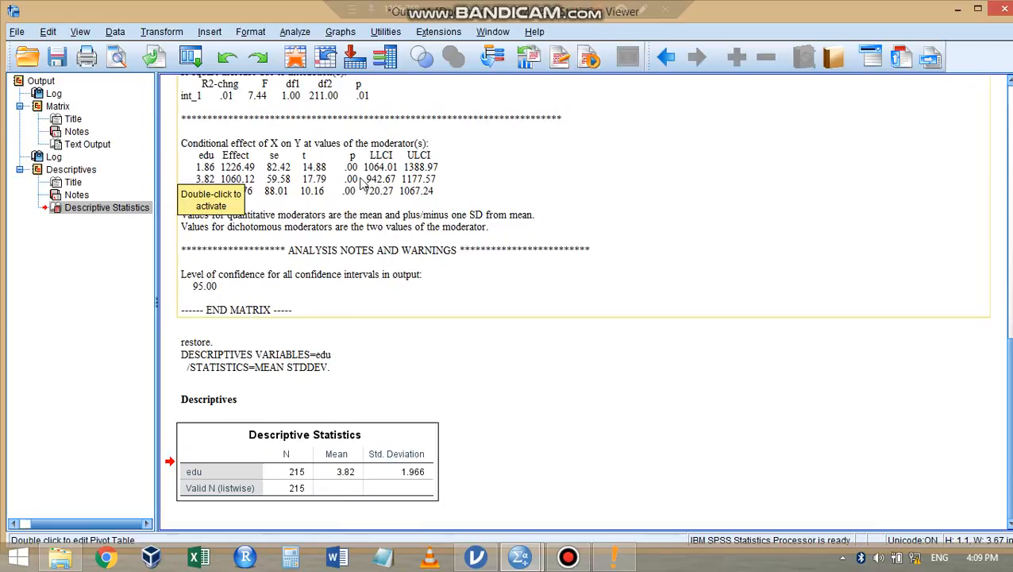
click(409, 476)
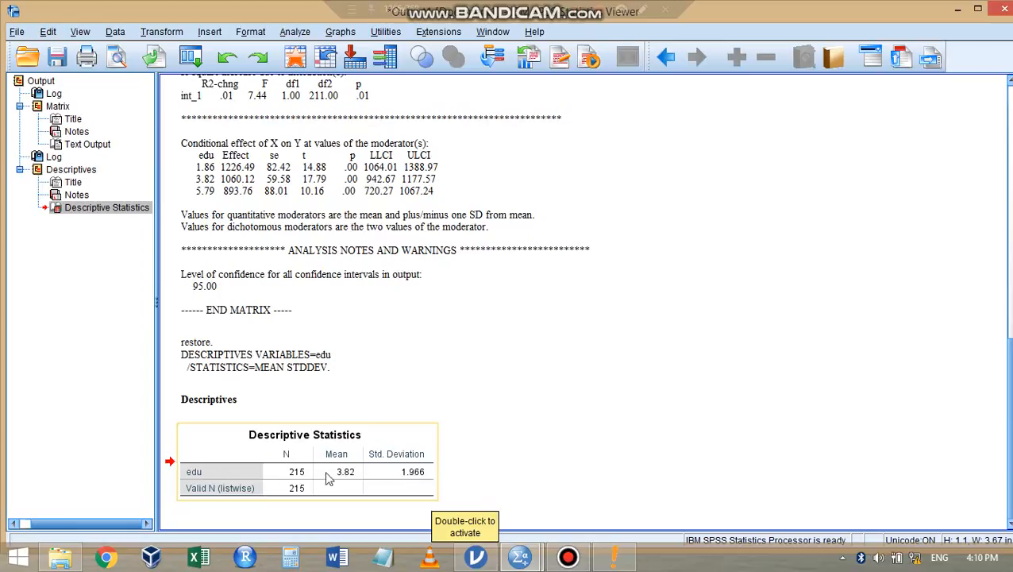
click(193, 219)
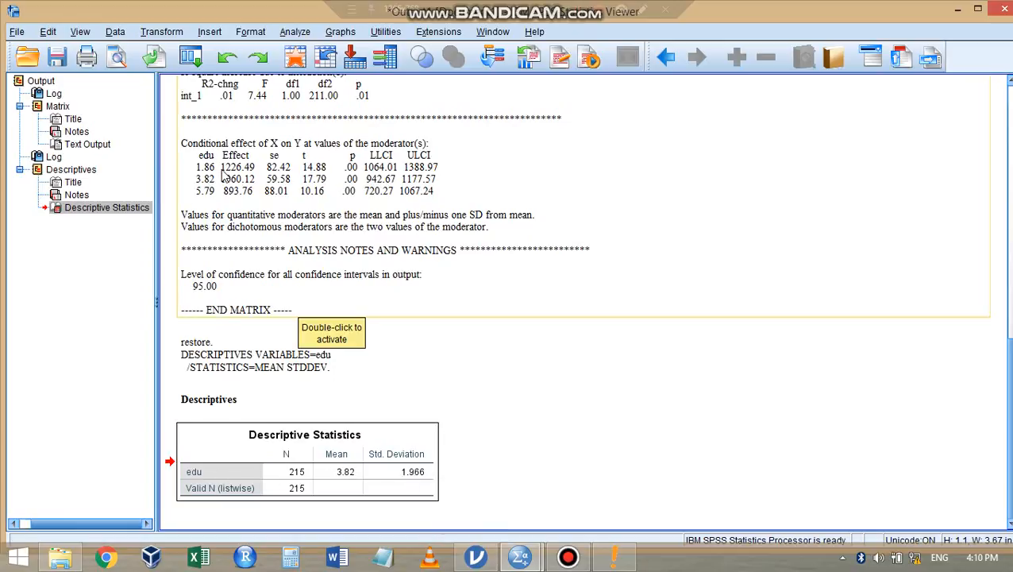
click(314, 449)
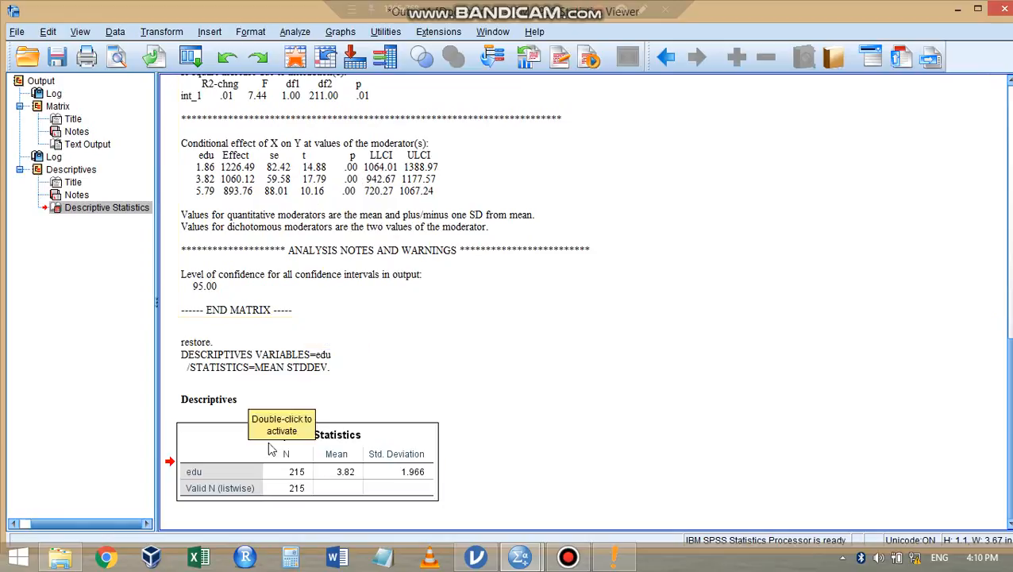
click(285, 311)
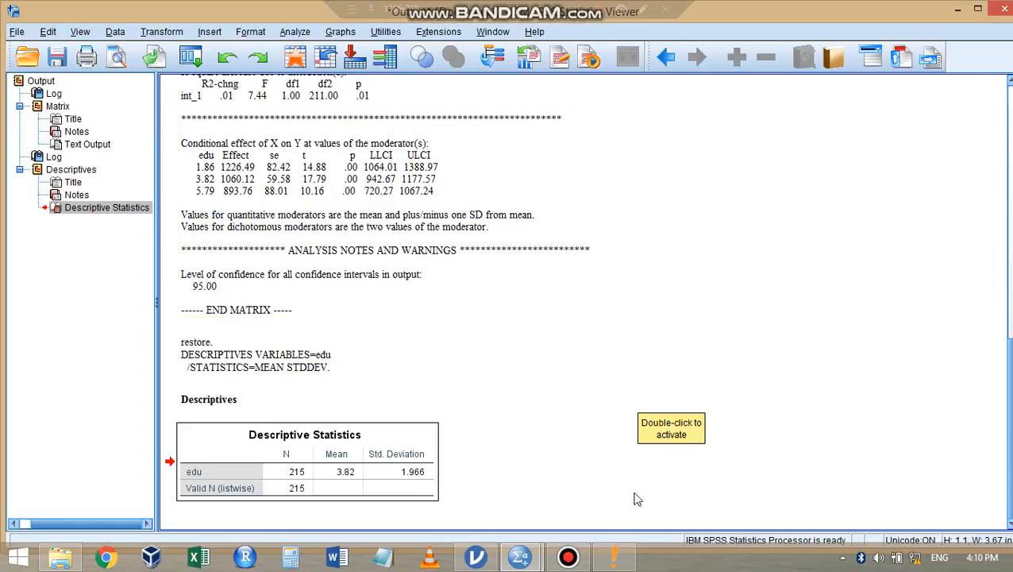
Switch to Interaction and examine the interaction graph of ability and sales at the three edu levels.
click(613, 561)
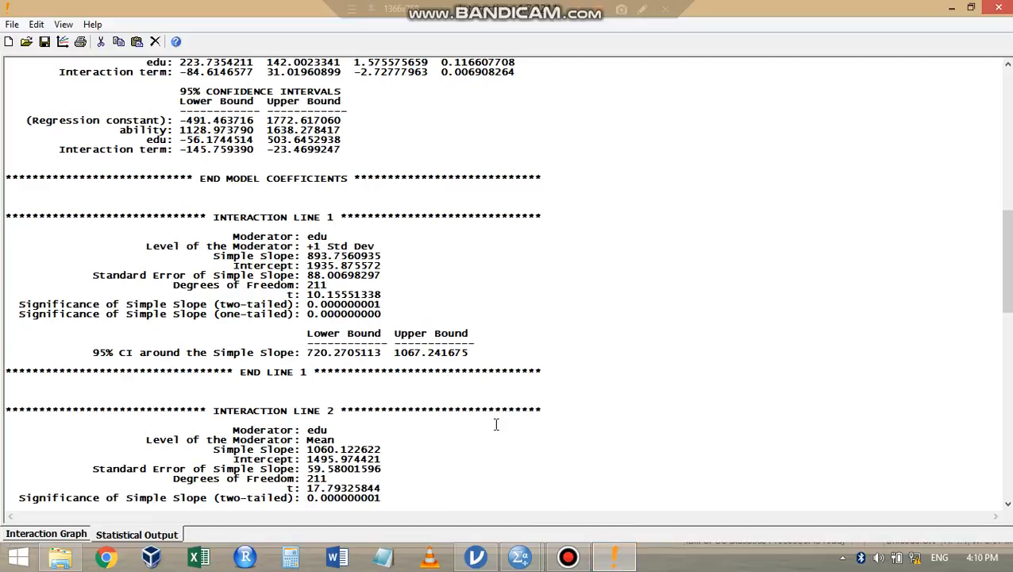
click(46, 534)
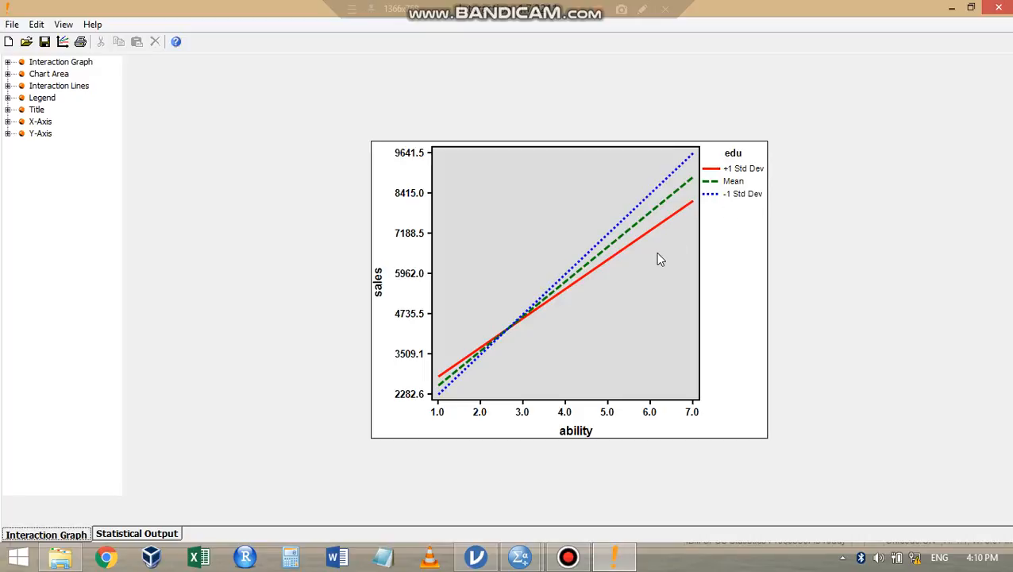
Switch to jamovi and set the standard error estimation of the existing Moderation analysis to Standard.
click(476, 556)
scroll(640, 341, down, 4)
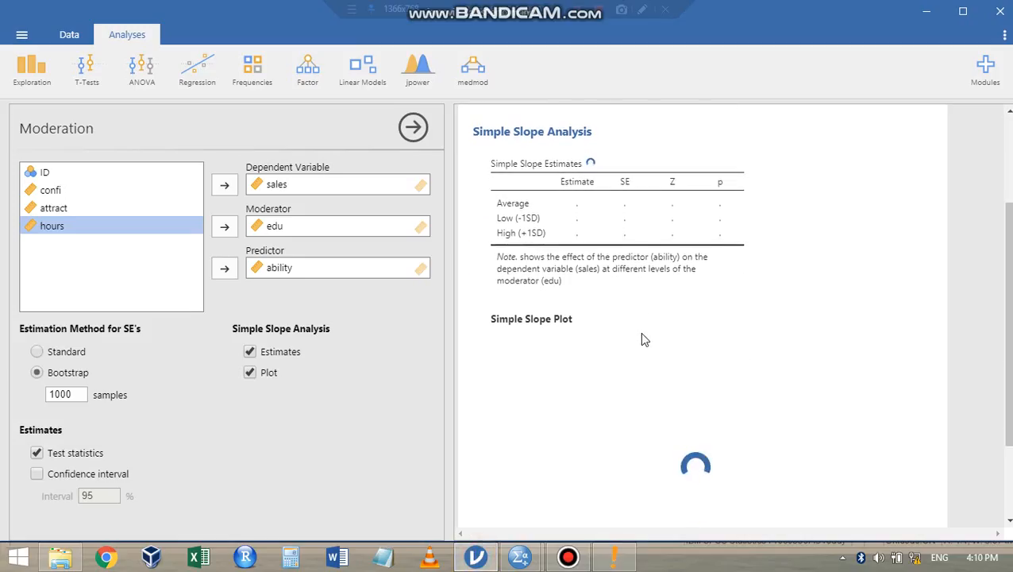
scroll(640, 312, up, 4)
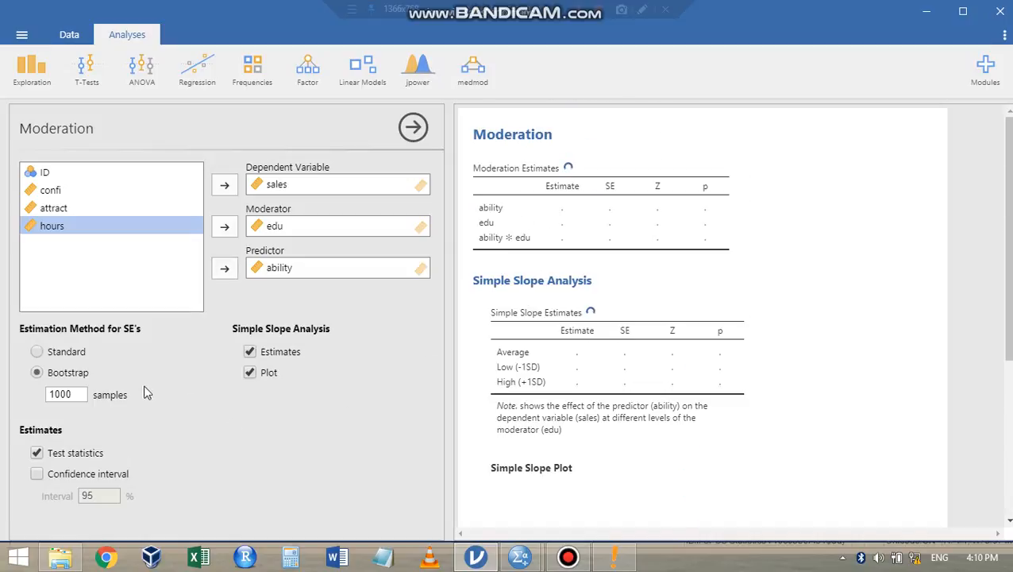
click(40, 352)
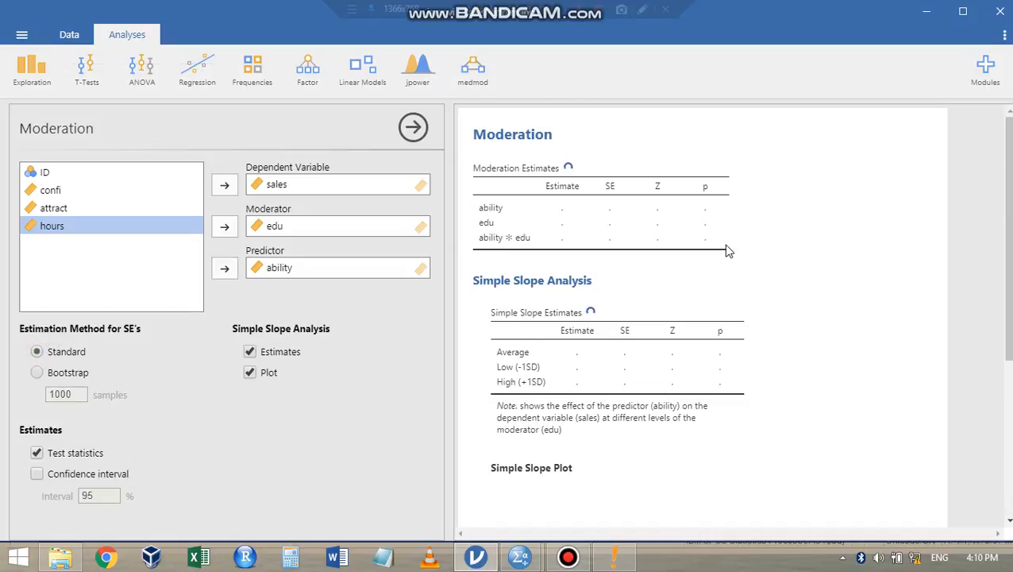
scroll(835, 262, down, 3)
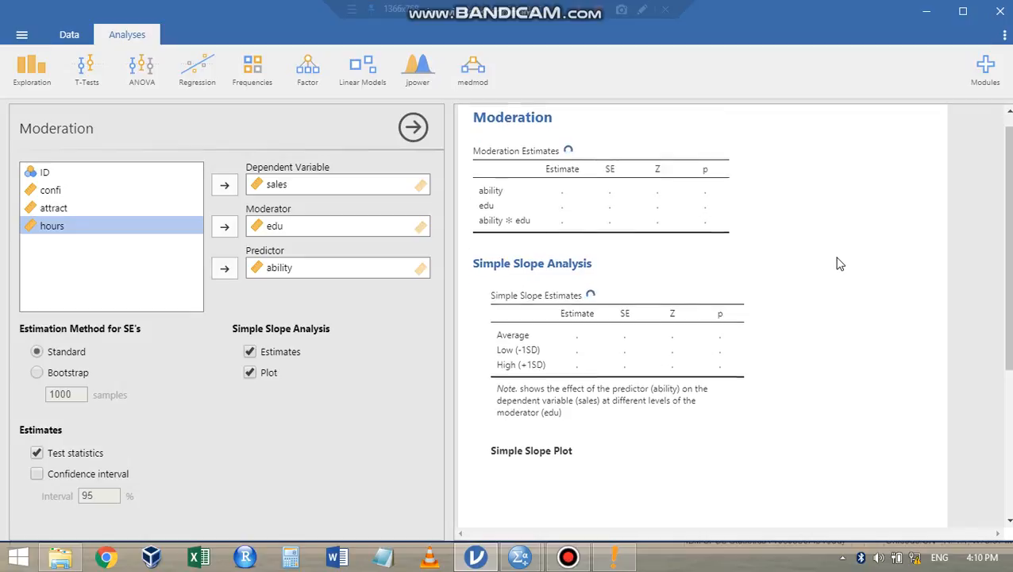
scroll(837, 264, up, 4)
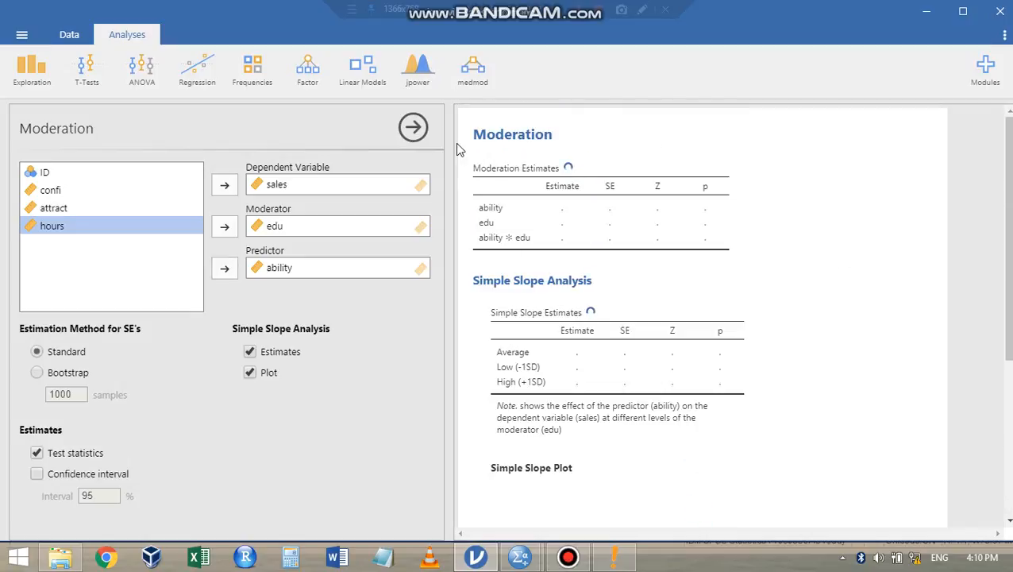
Remove the existing Moderation analysis from the results and start a new Moderation analysis.
click(413, 130)
right_click(699, 134)
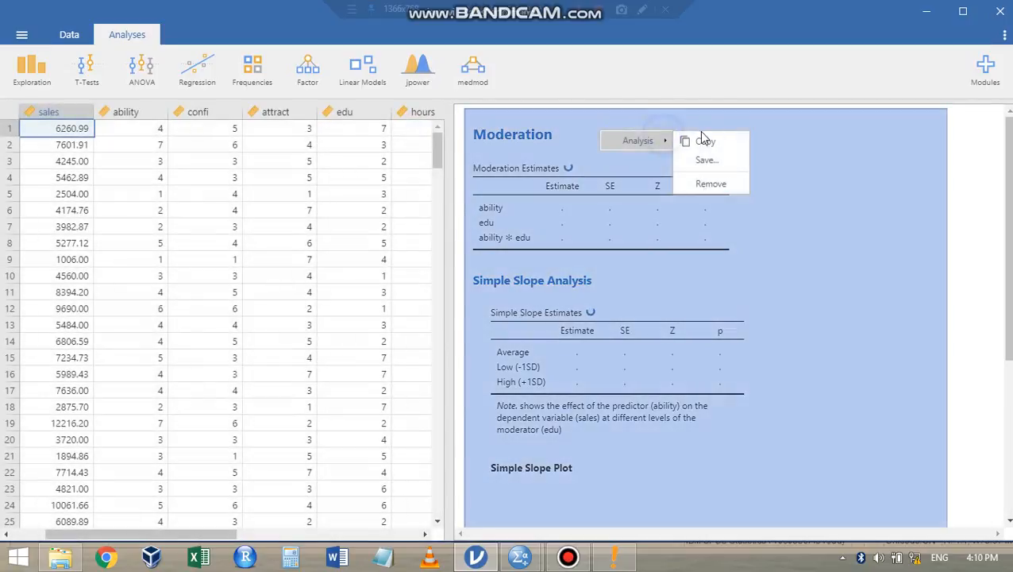
click(715, 184)
click(472, 73)
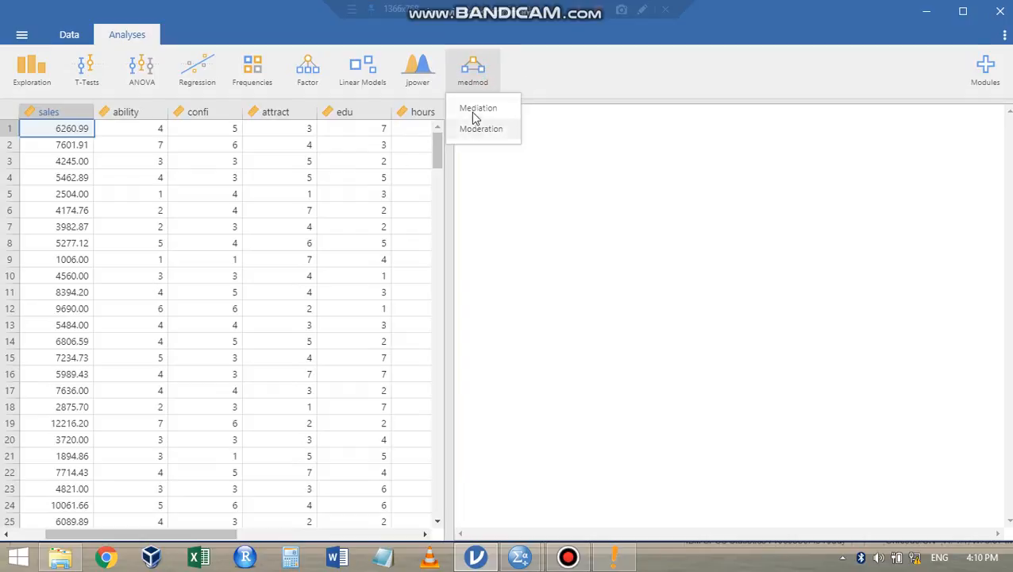
click(478, 131)
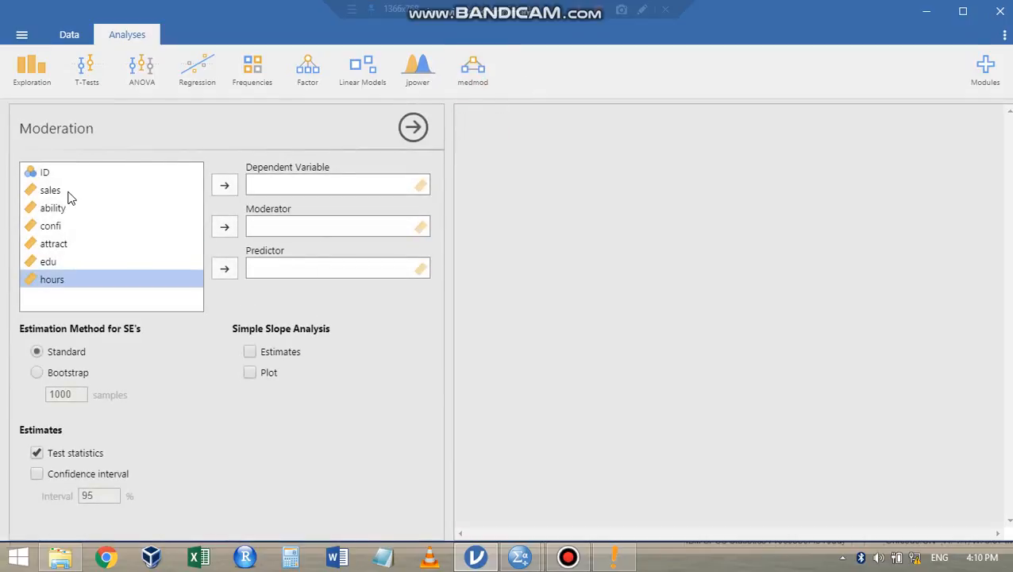
Assign sales as the dependent variable, ability as the predictor and edu as the moderator in the new Moderation analysis.
click(68, 191)
click(226, 185)
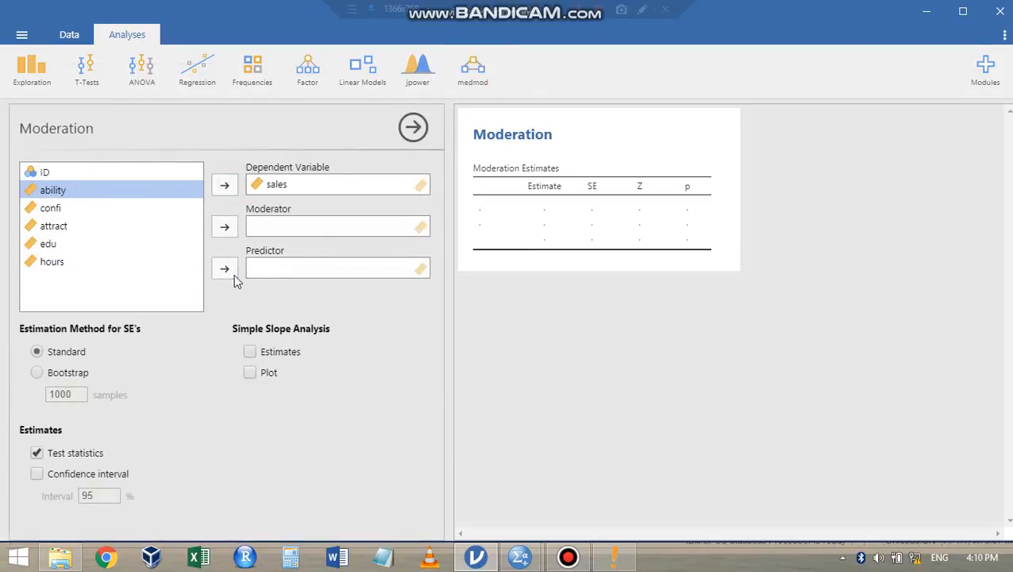
click(226, 271)
click(65, 225)
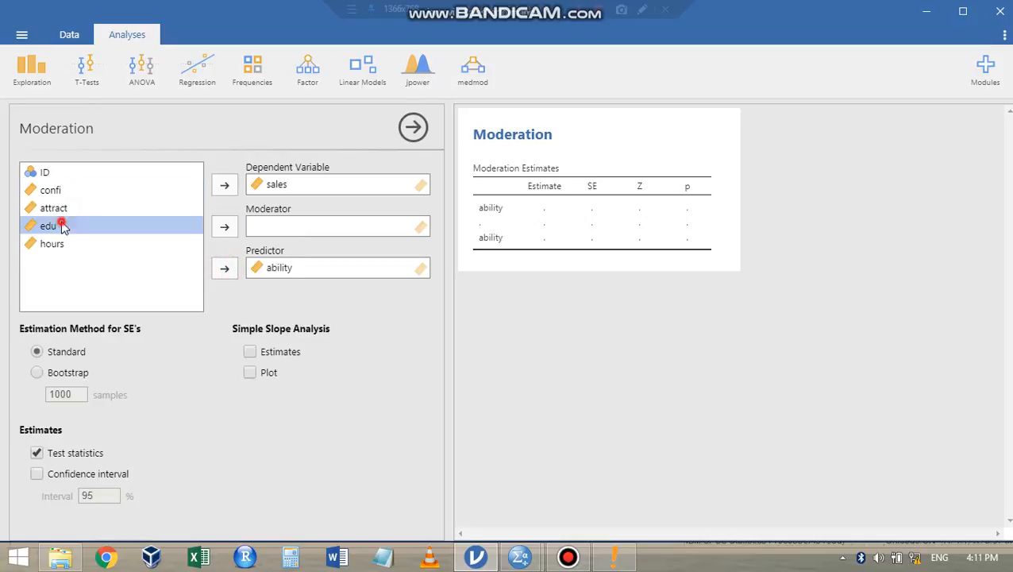
click(226, 228)
Request the simple slope plot and estimates, and check the moderation and simple slope tables.
click(249, 372)
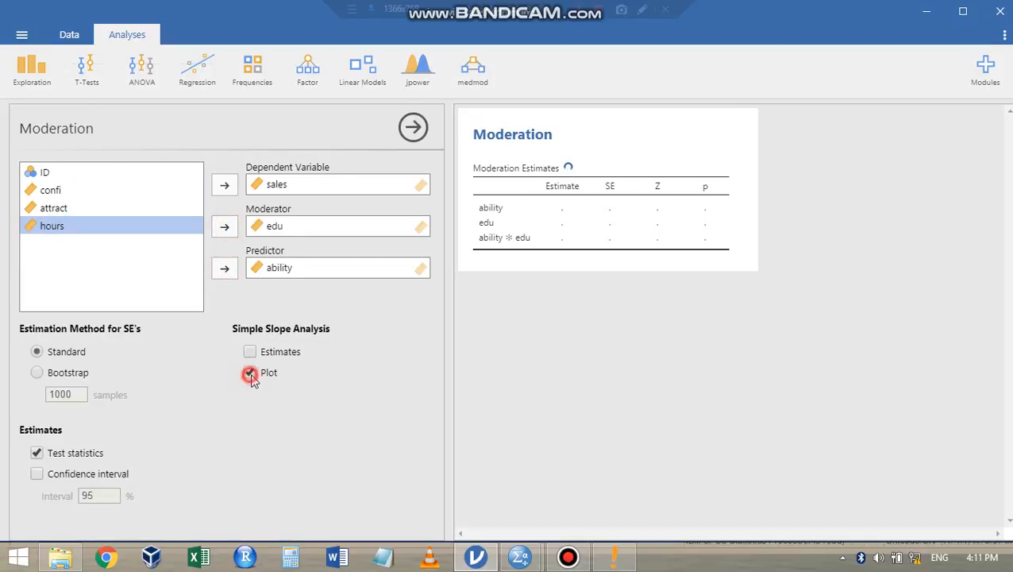
click(266, 353)
scroll(762, 216, down, 1)
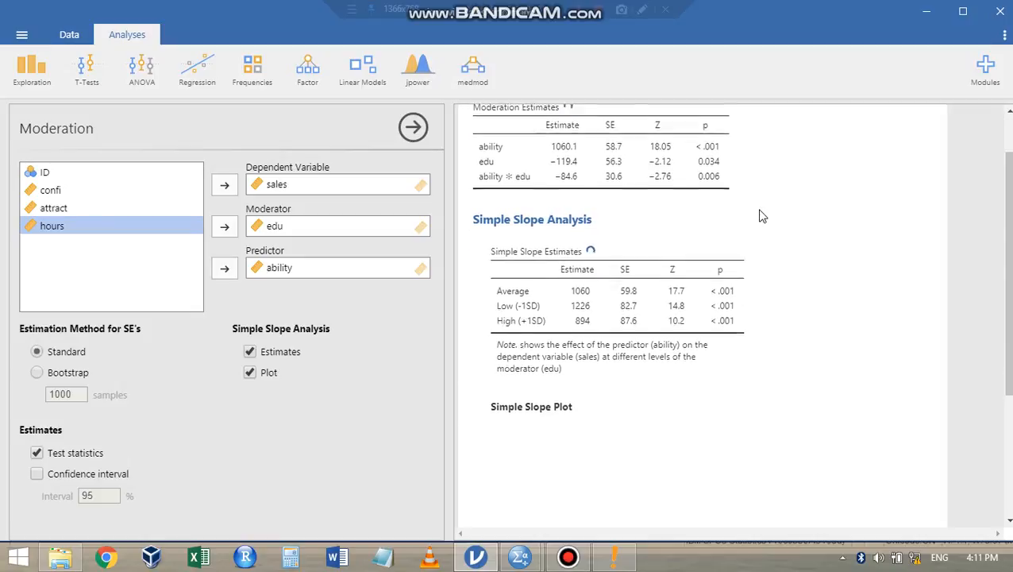
scroll(762, 216, down, 3)
scroll(823, 224, up, 1)
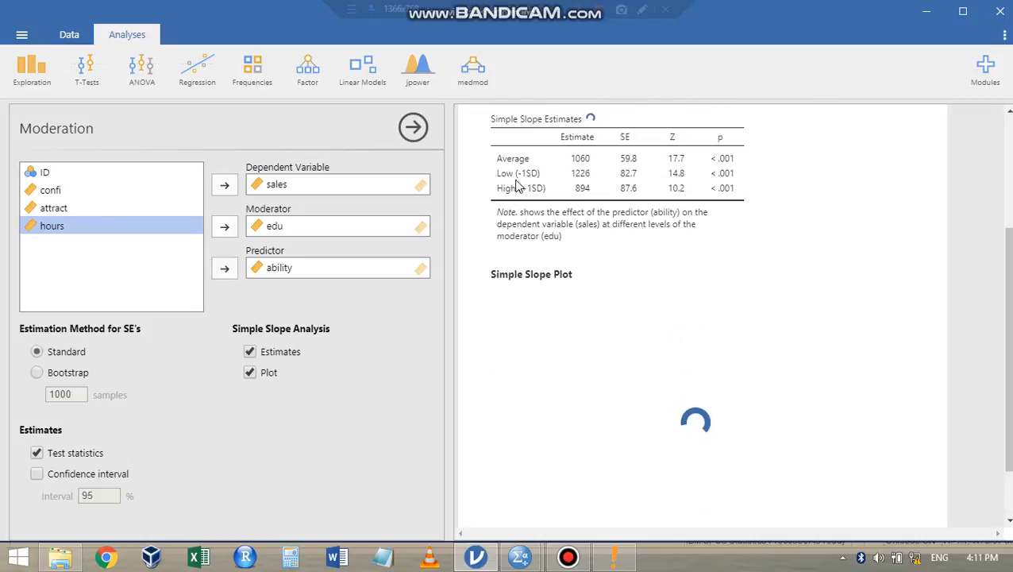
scroll(509, 135, up, 1)
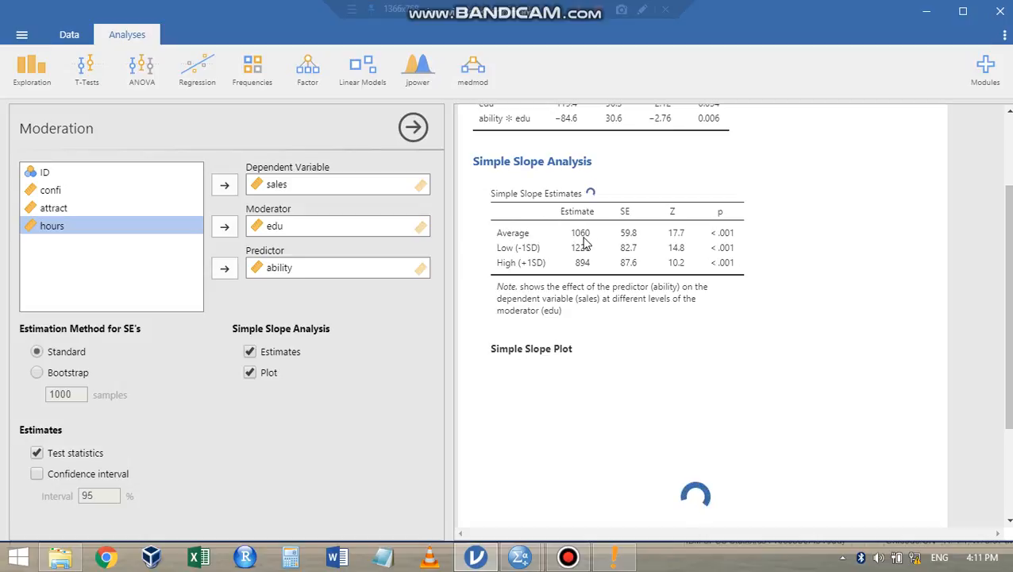
Compare the PROCESS conditional effects in the SPSS output with jamovi's simple slope estimates at each edu level.
key(alt+Tab)
click(397, 294)
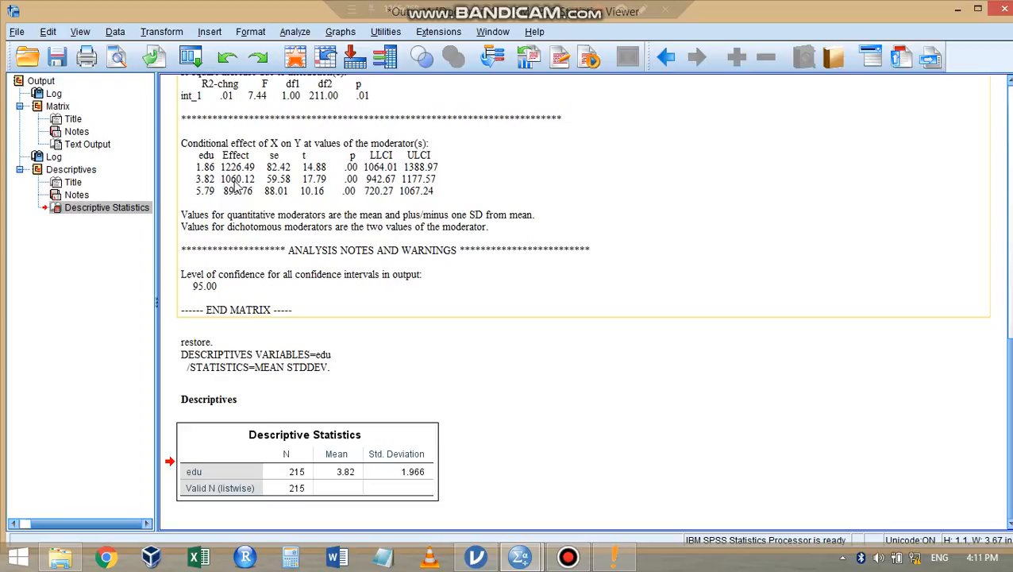
key(alt+Tab)
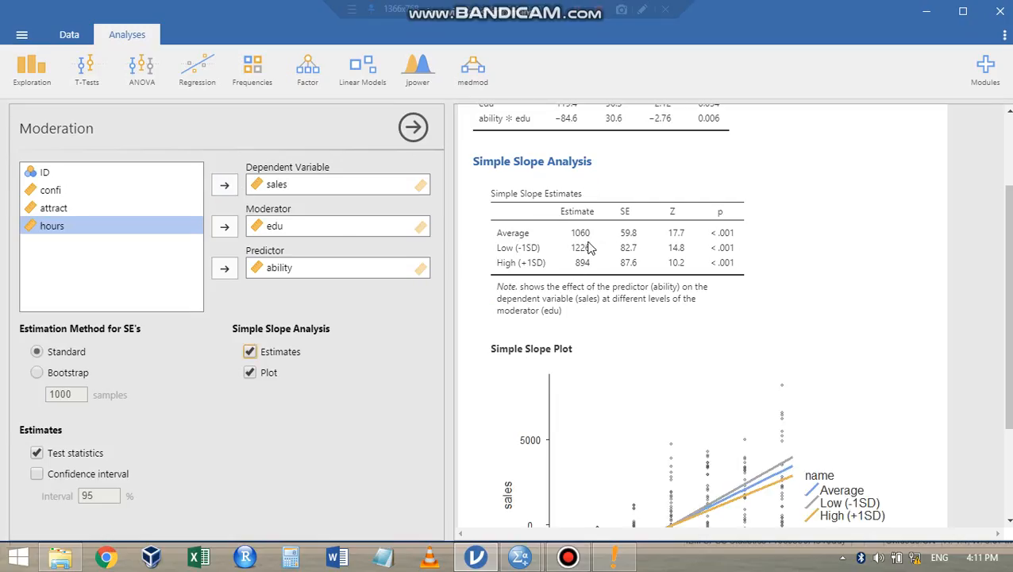
key(alt+Tab)
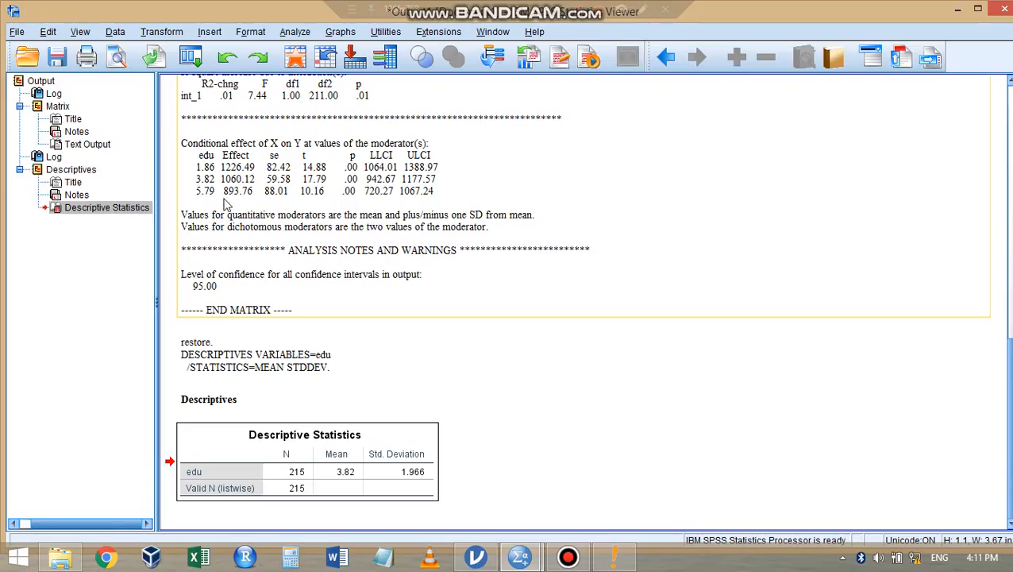
key(alt+Tab)
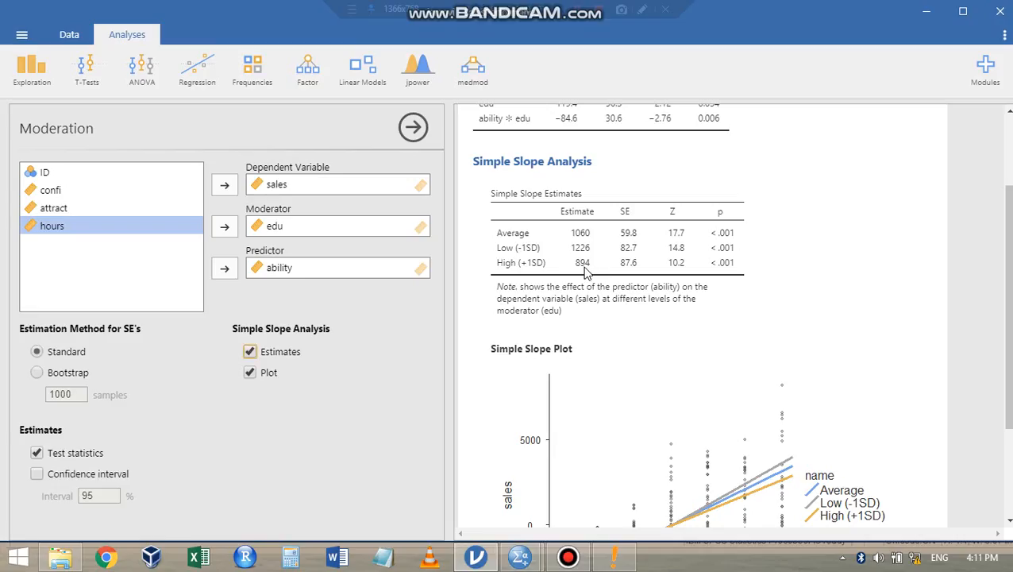
Examine the simple slope plot in jamovi alongside the simple slope and moderation estimates.
scroll(616, 294, down, 4)
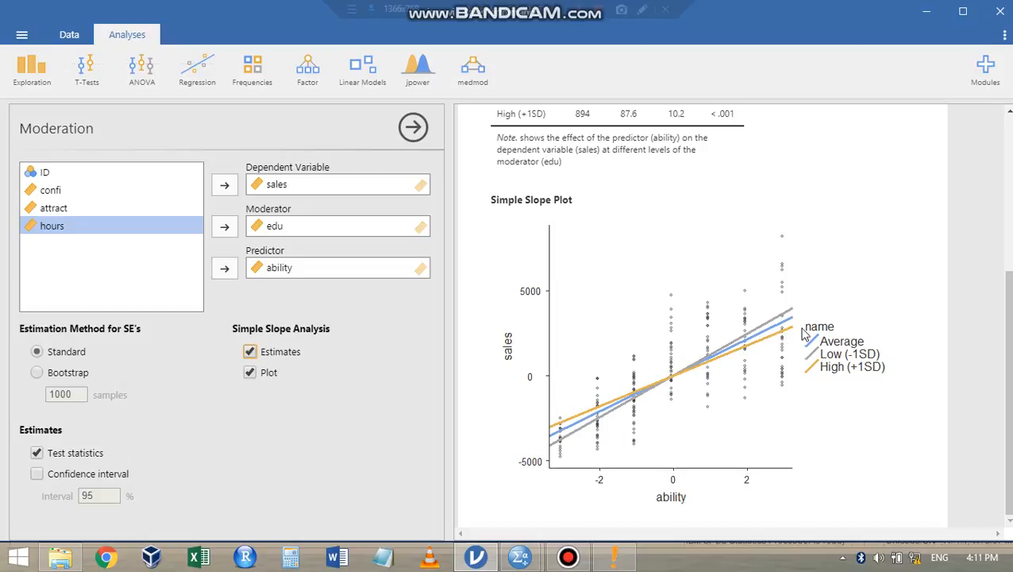
scroll(772, 330, up, 3)
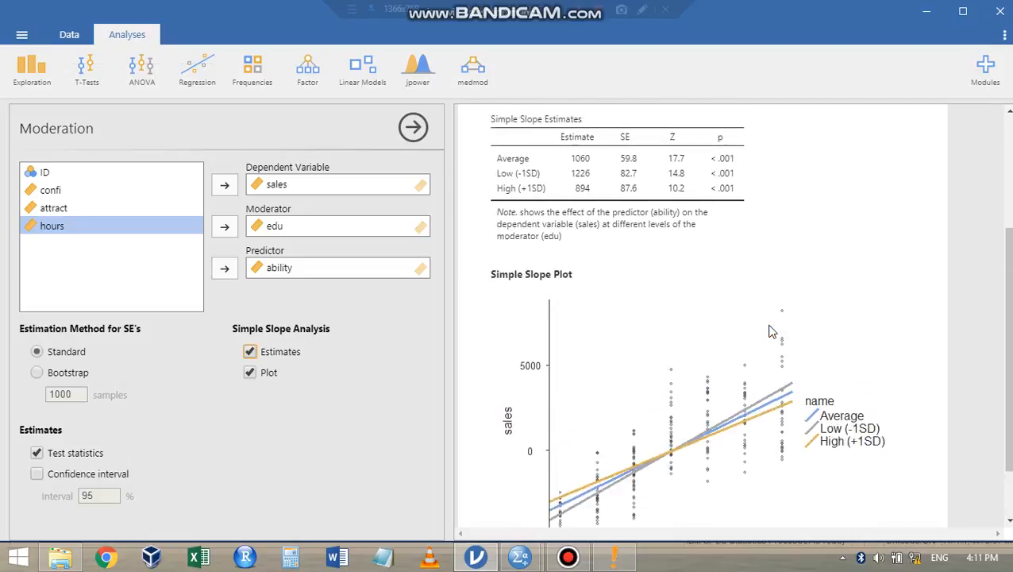
scroll(760, 344, down, 3)
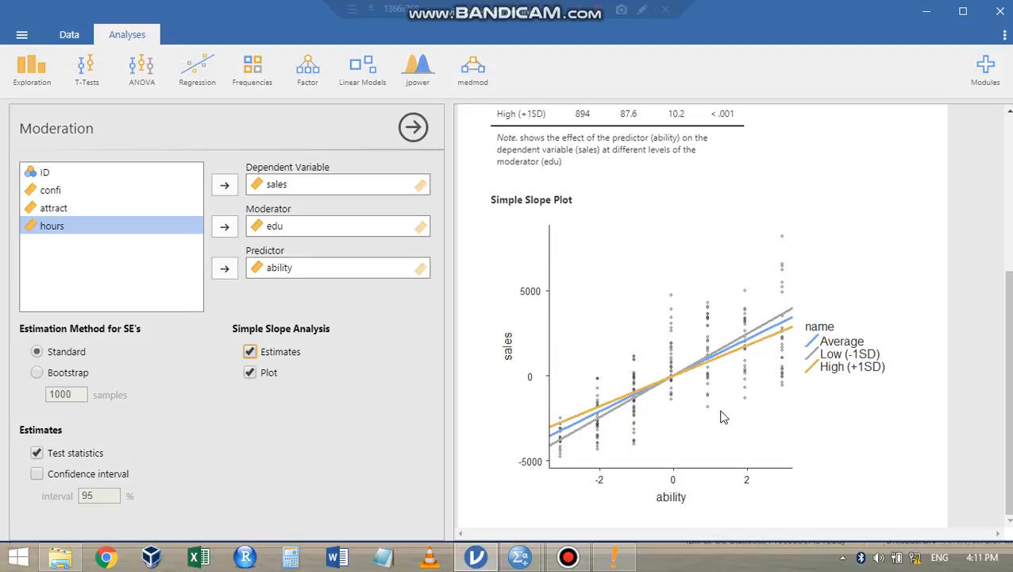
scroll(691, 381, up, 4)
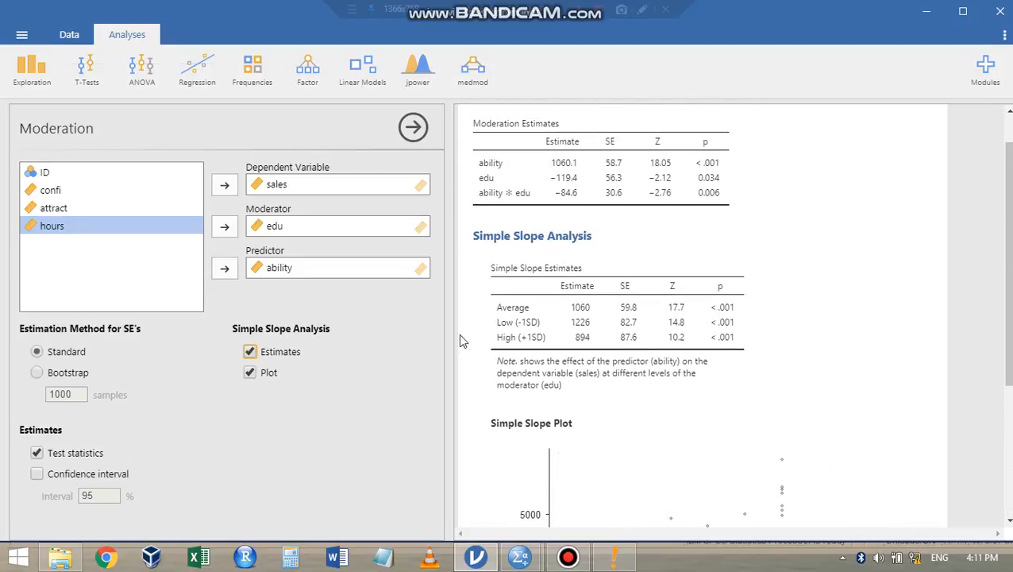
scroll(635, 246, up, 1)
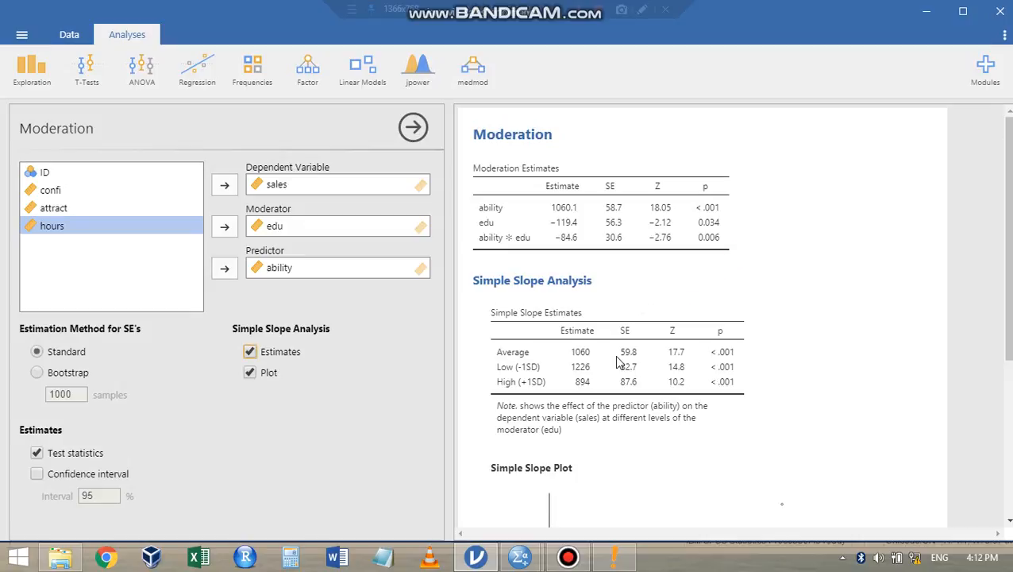
Switch to the sales performance data in the SPSS Data Editor, and return to the Moderation results in jamovi.
click(521, 558)
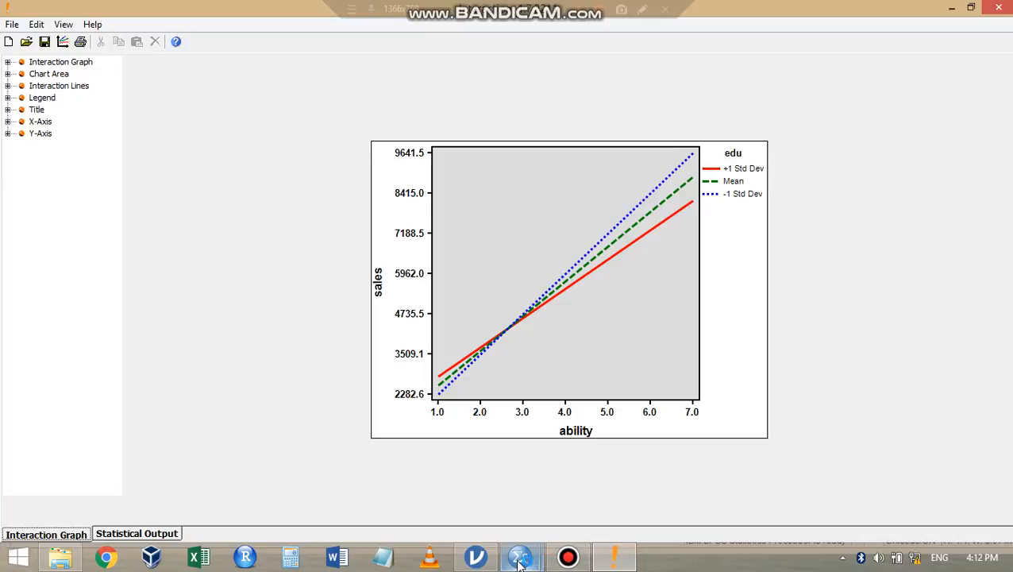
mouse_move(521, 558)
click(552, 480)
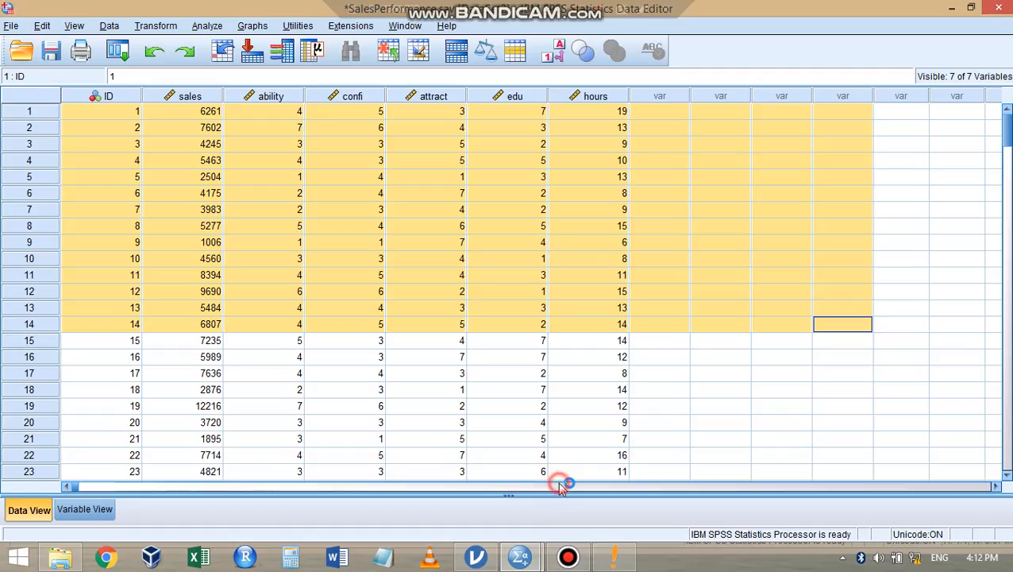
click(476, 558)
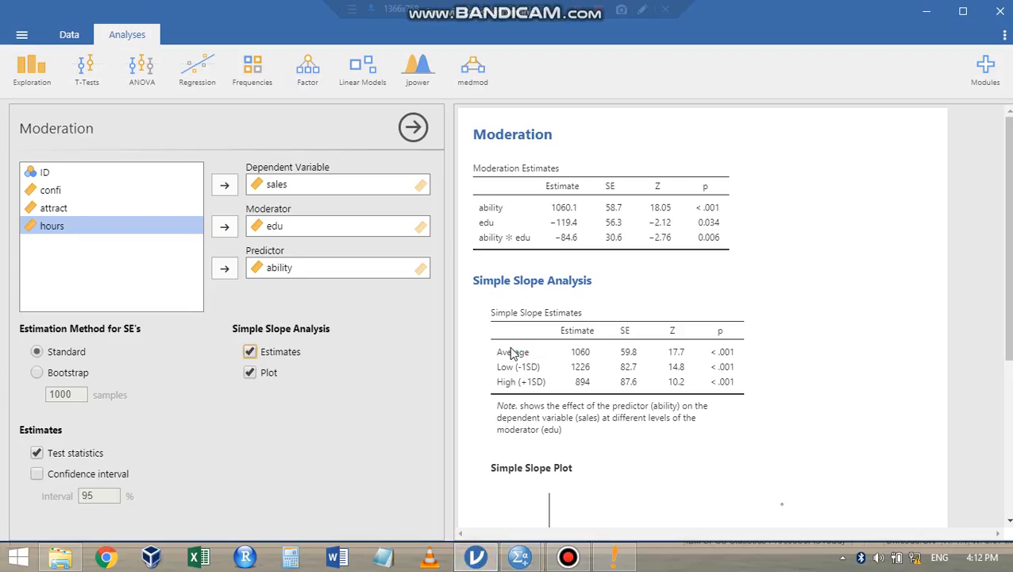